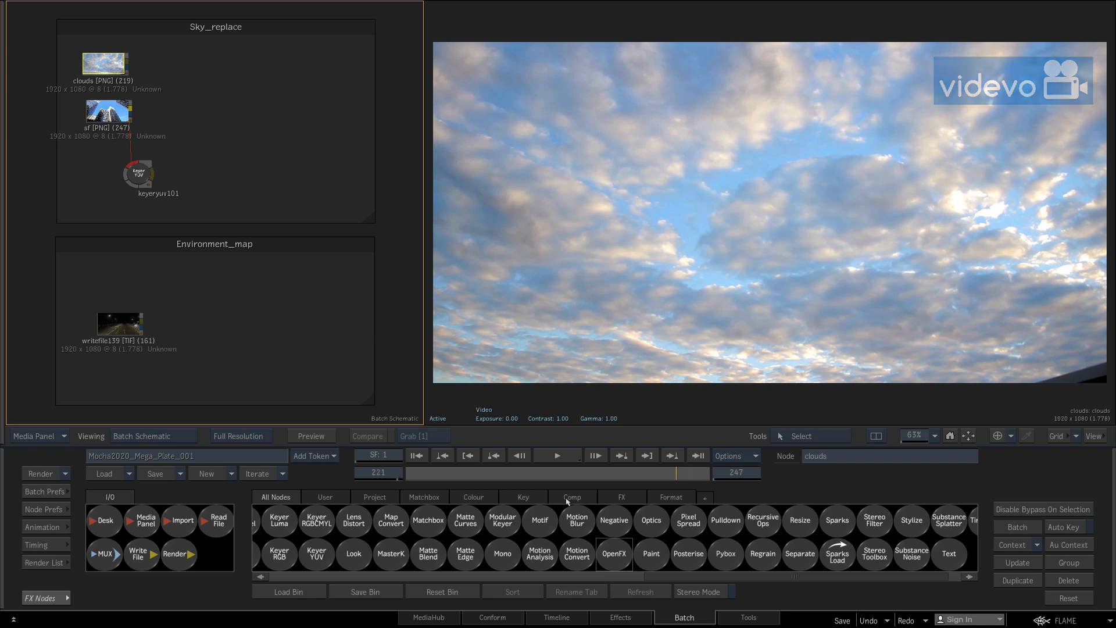
Add an OpenFX node fed by the clouds clip in the Sky_replace group and load the Mocha Pro plugin into it.
drag(604, 400, 177, 77)
click(222, 77)
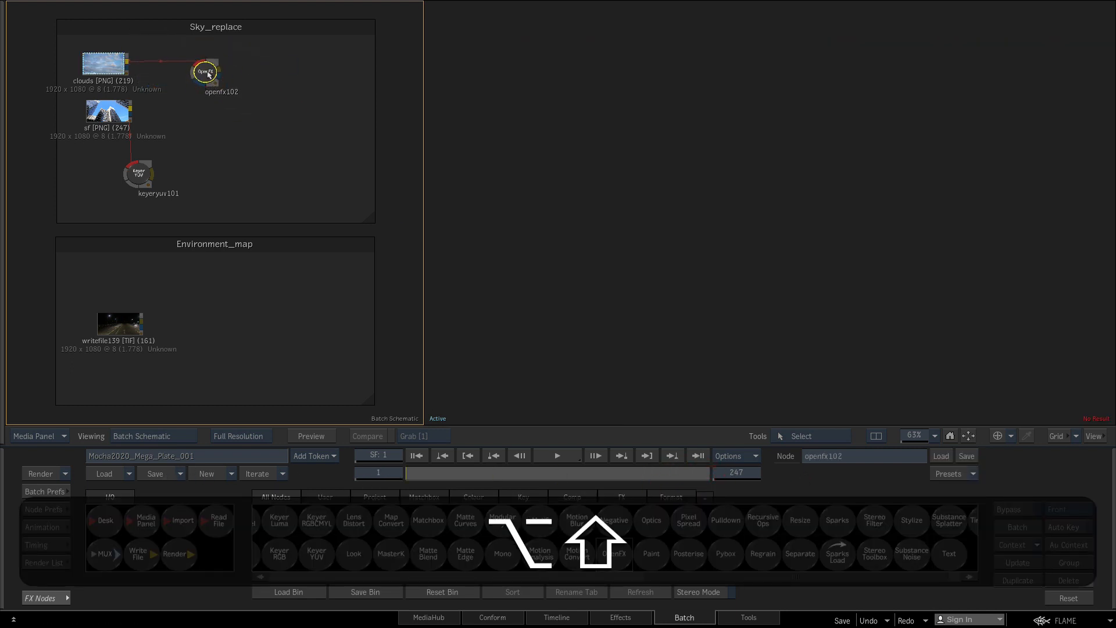
mouse_move(212, 310)
click(358, 313)
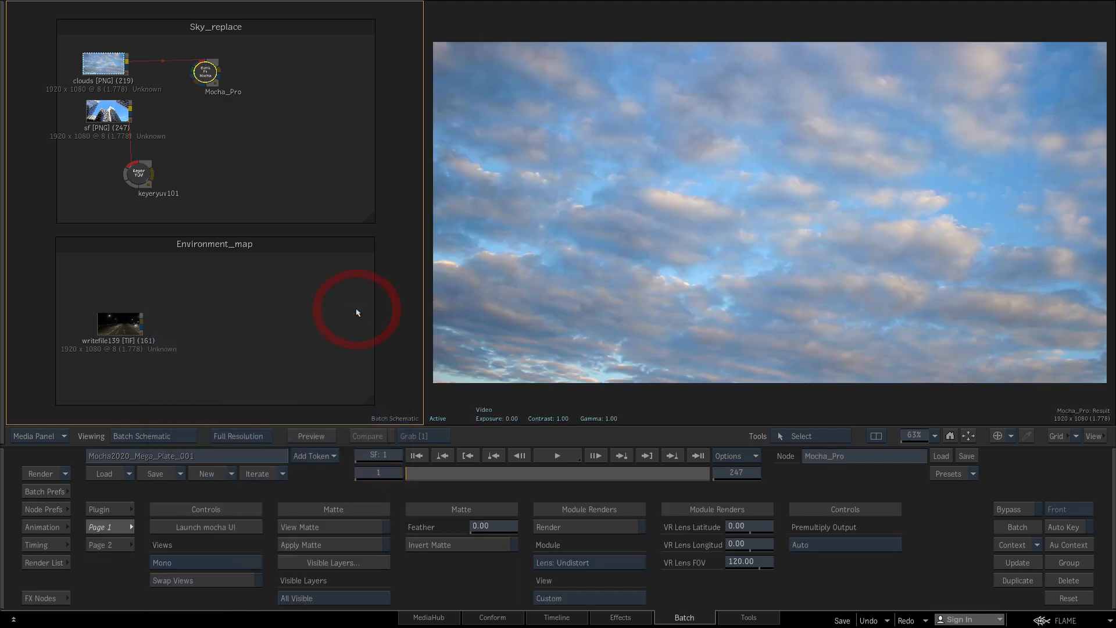
In the Mocha UI, draw a rectangular layer named sky over most of the clouds, with shear tracking off and the surface shown.
click(241, 526)
drag(422, 127, 929, 375)
click(339, 551)
text(sky)
key(Return)
click(346, 58)
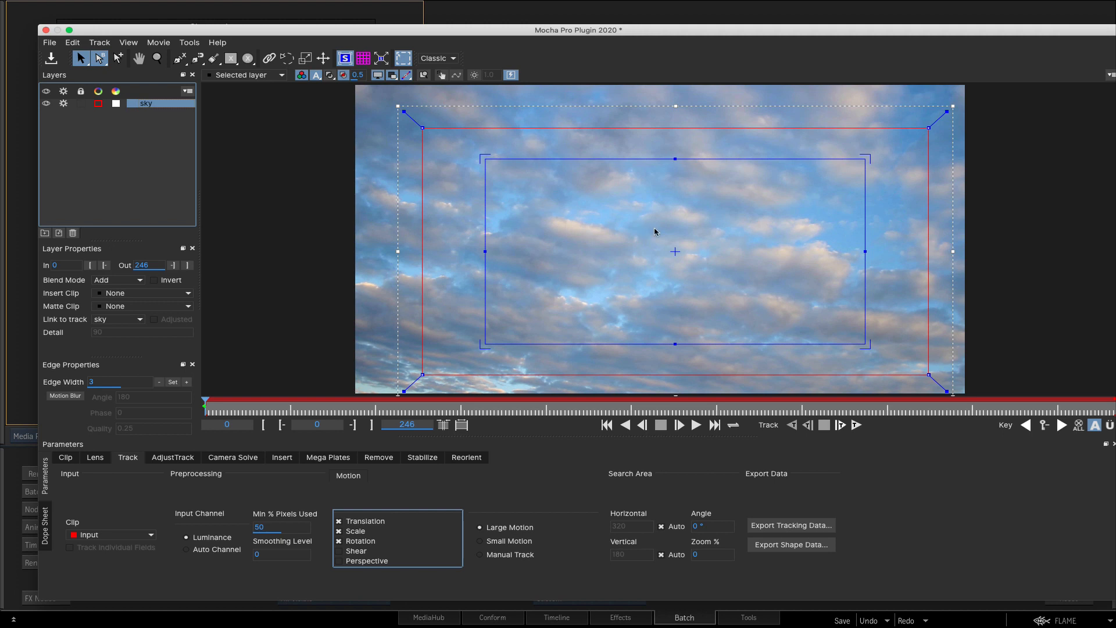
Track the sky layer forward over the first few frames, stop, and scrub through the tracked frames.
click(855, 425)
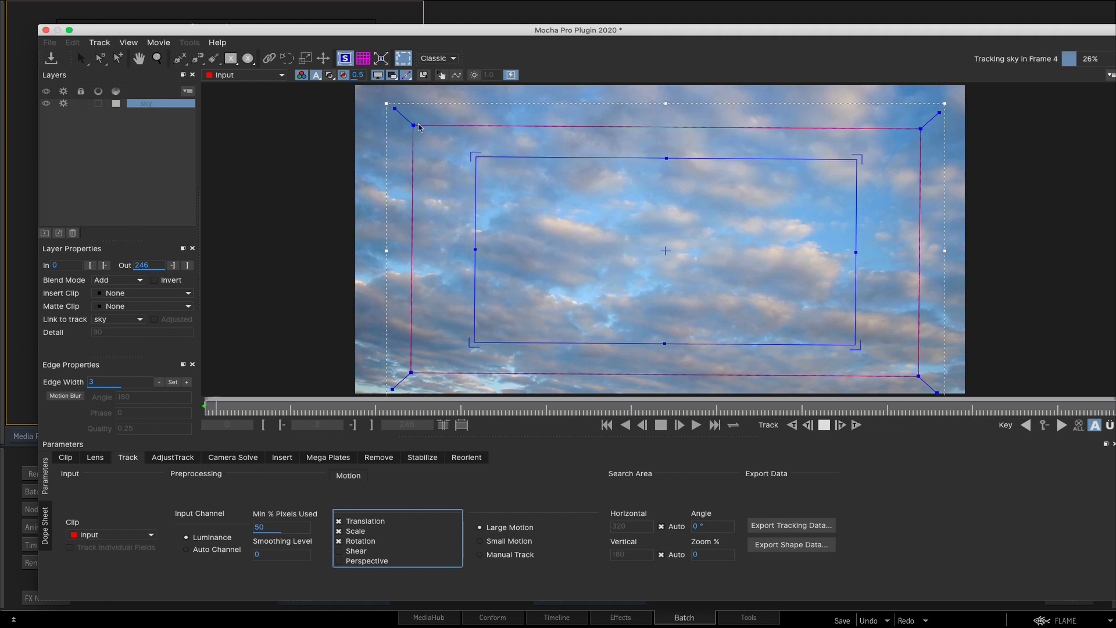
click(824, 426)
mouse_move(222, 410)
mouse_down()
mouse_move(573, 418)
mouse_move(222, 410)
mouse_up()
click(221, 411)
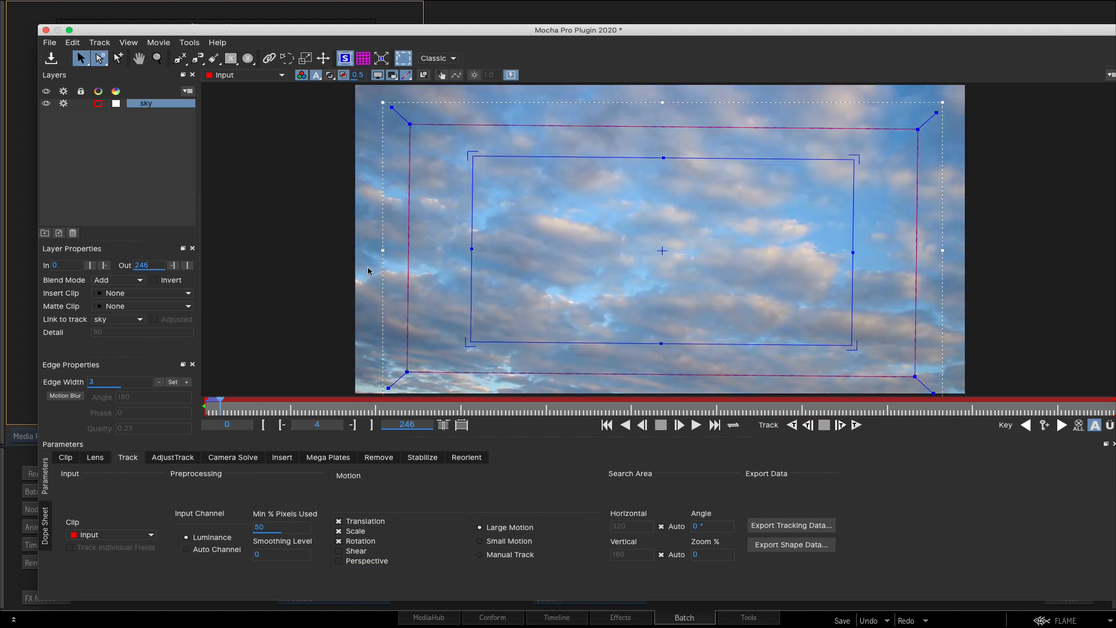
Set the sky layer's Link to track to None and track it forward through the rest of the clip.
click(113, 319)
click(116, 328)
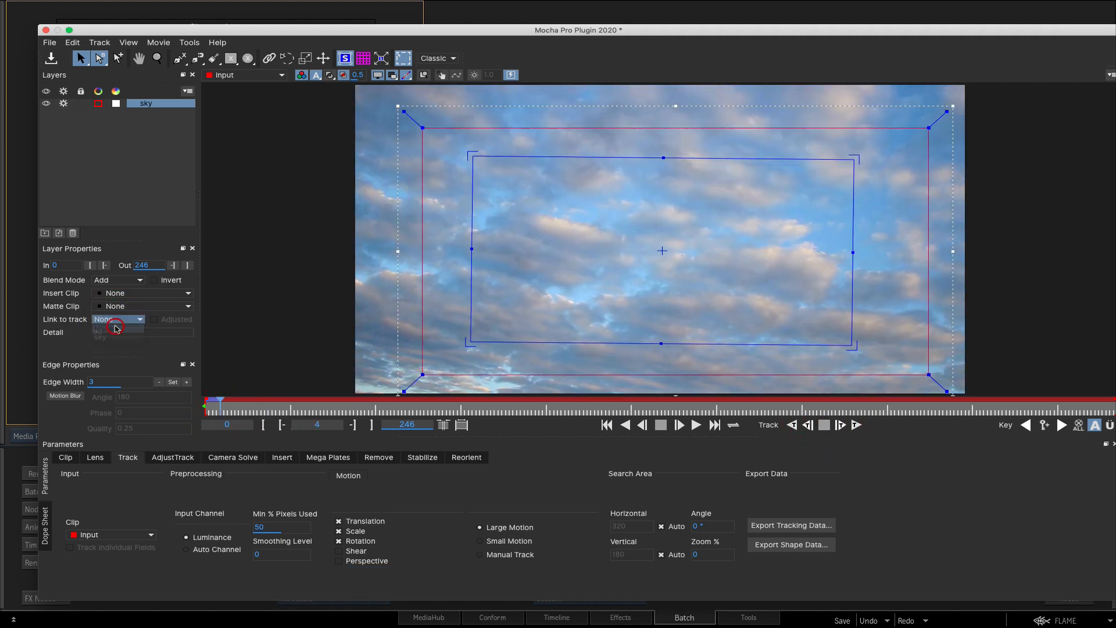
click(856, 425)
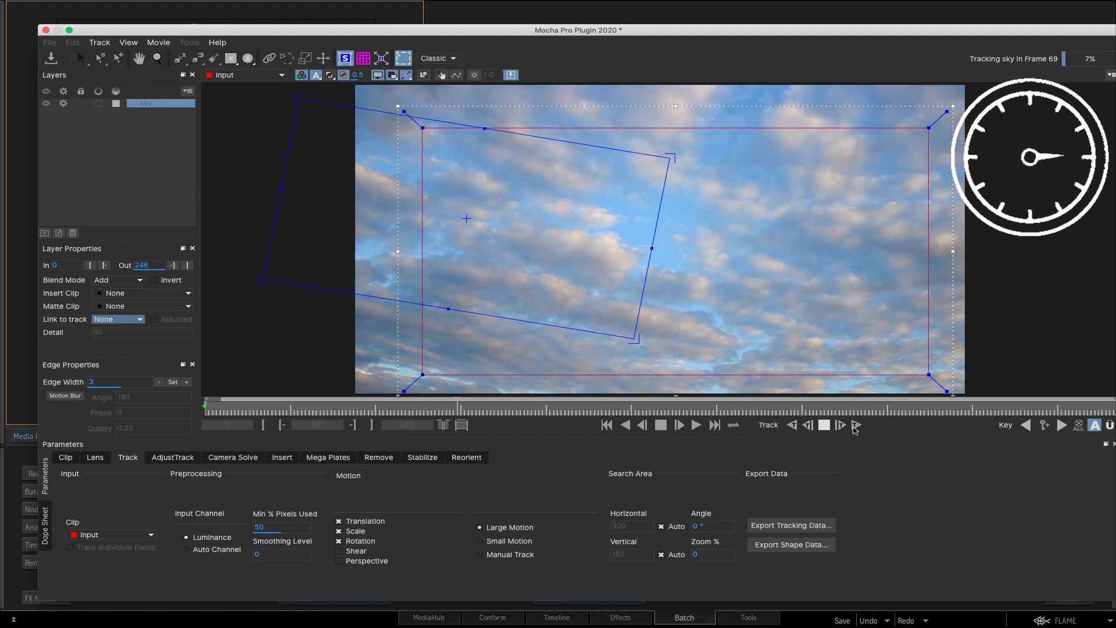
Expand the sky layer's surface to the image corners at frame 103.
scroll(671, 166, down, 4)
key(x)
drag(899, 233, 865, 260)
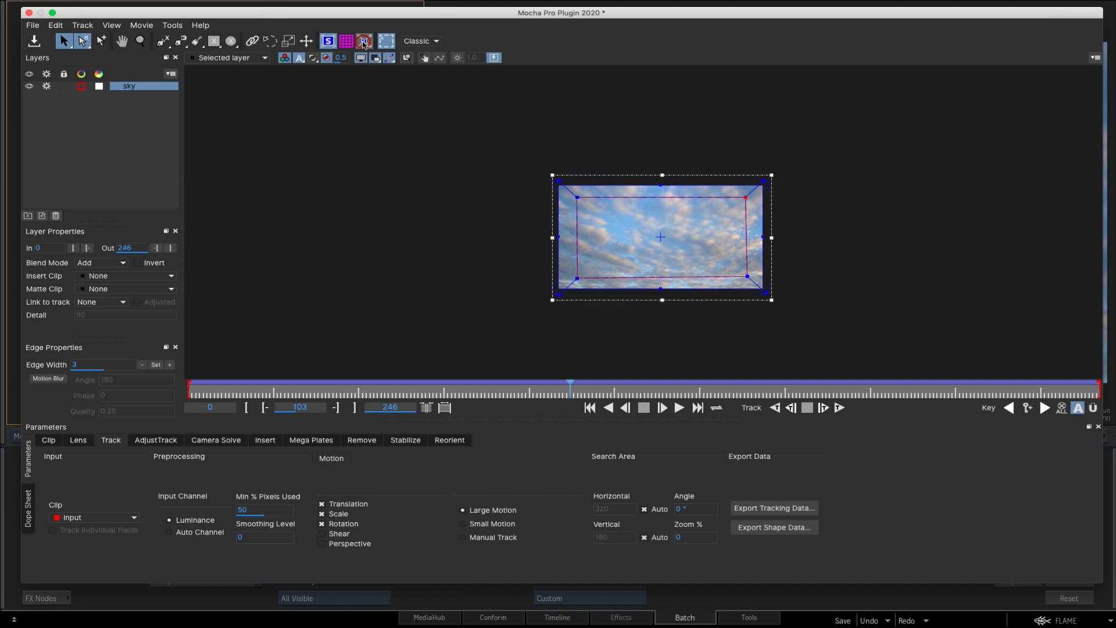
At frame 0, stretch the sky spline's right corners around the tracked surface and add control points on its upper and lower edges.
drag(570, 392, 141, 402)
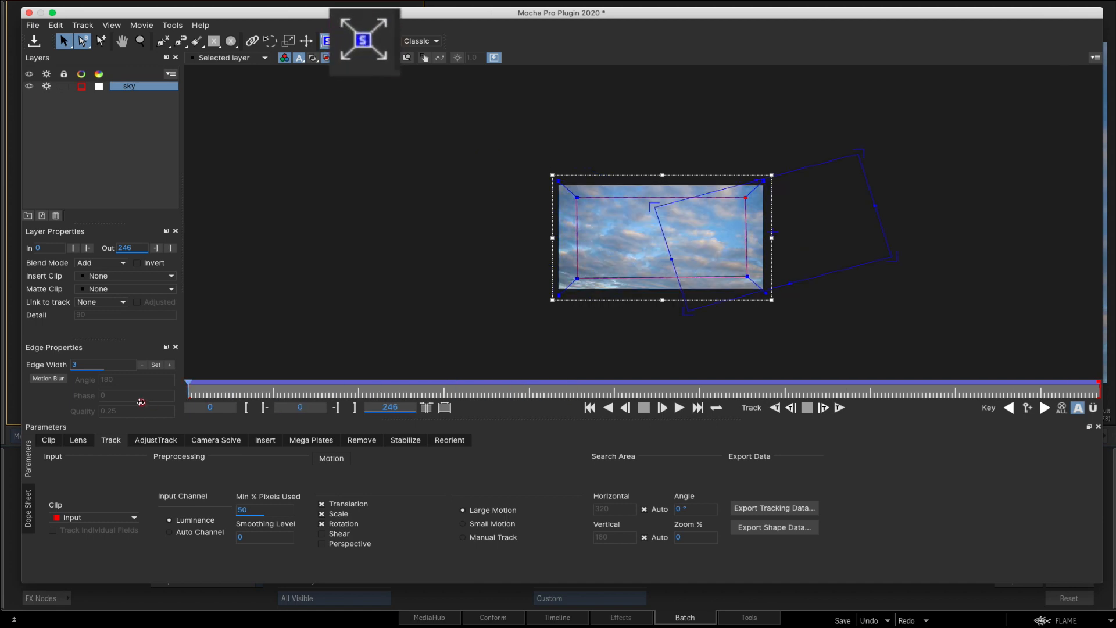
drag(771, 238, 936, 233)
drag(909, 197, 872, 143)
drag(911, 277, 905, 260)
click(100, 41)
drag(710, 271, 703, 320)
drag(703, 174, 704, 189)
key(s)
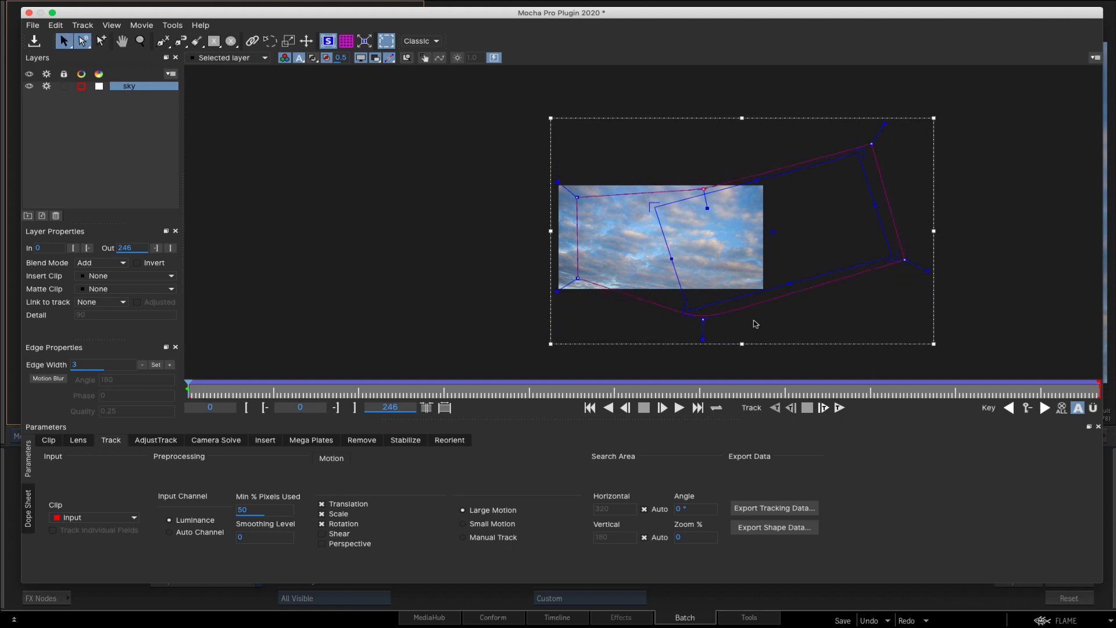
Enable Überkey and stretch the sky spline's left corners and middle points so it encloses the surface throughout the clip.
drag(189, 389, 989, 388)
click(1093, 408)
drag(575, 169, 460, 133)
drag(989, 388, 469, 388)
drag(577, 278, 430, 286)
drag(468, 387, 1100, 388)
drag(429, 287, 412, 241)
drag(703, 320, 661, 332)
drag(212, 398, 2, 474)
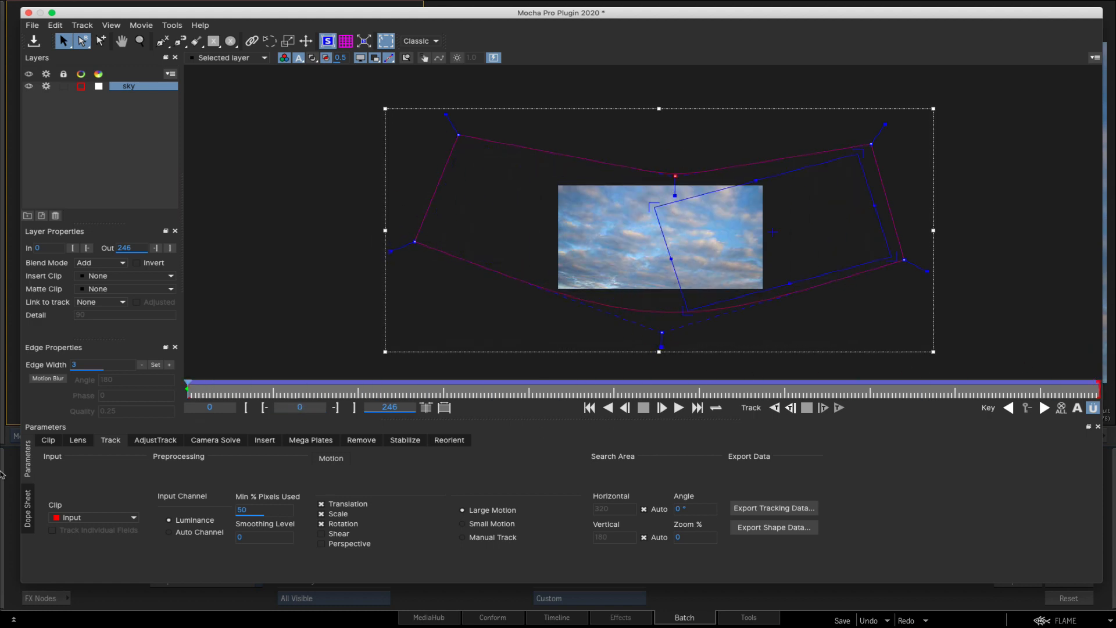
Render the sky's Mega Plate at frame 102.
click(567, 391)
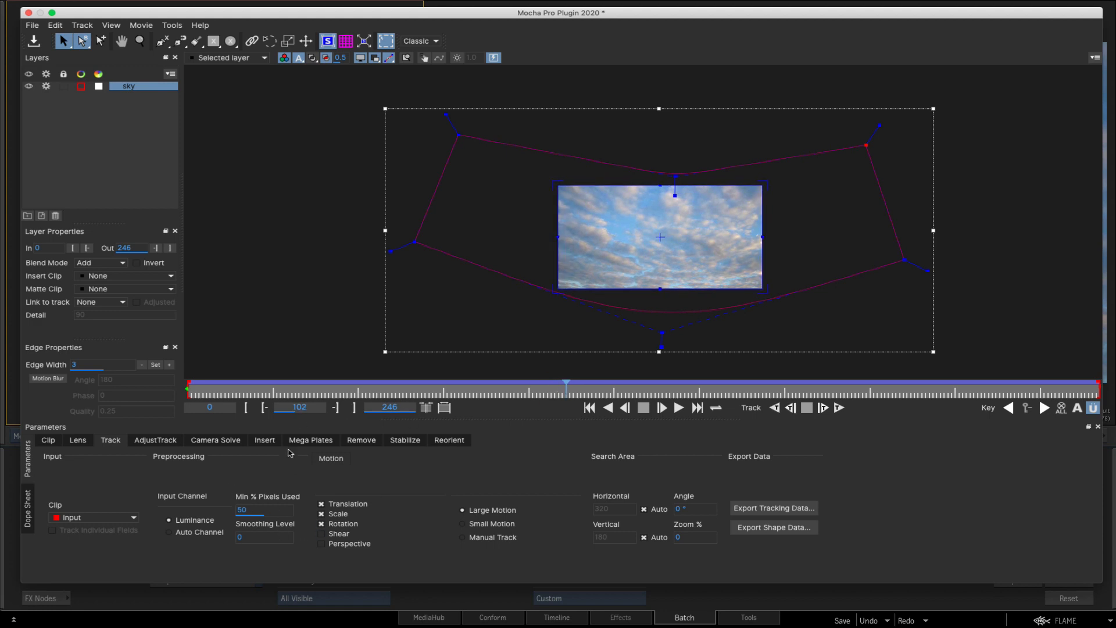
click(308, 440)
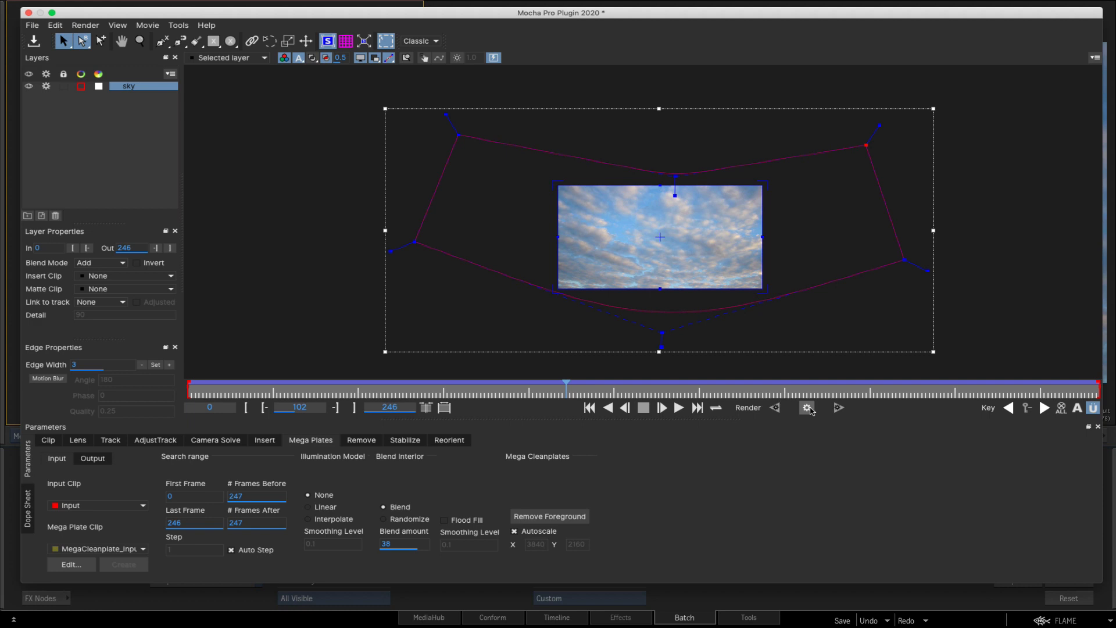
click(808, 408)
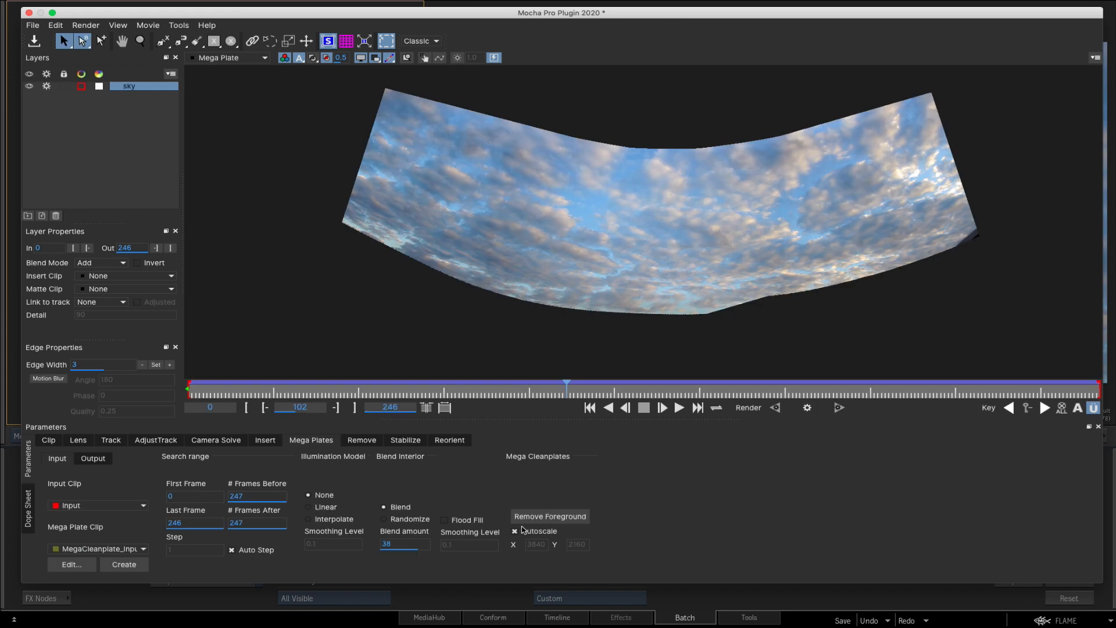
Create the Mega Plate clip as MegaCleanplate_Input 102 and save the Mocha project.
click(122, 565)
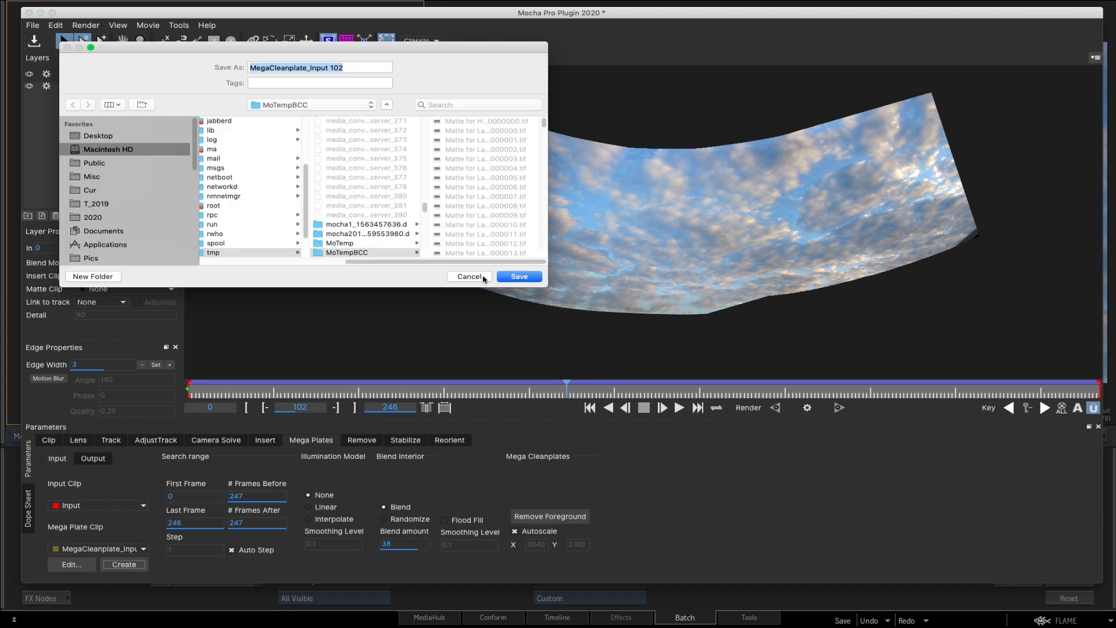
click(530, 278)
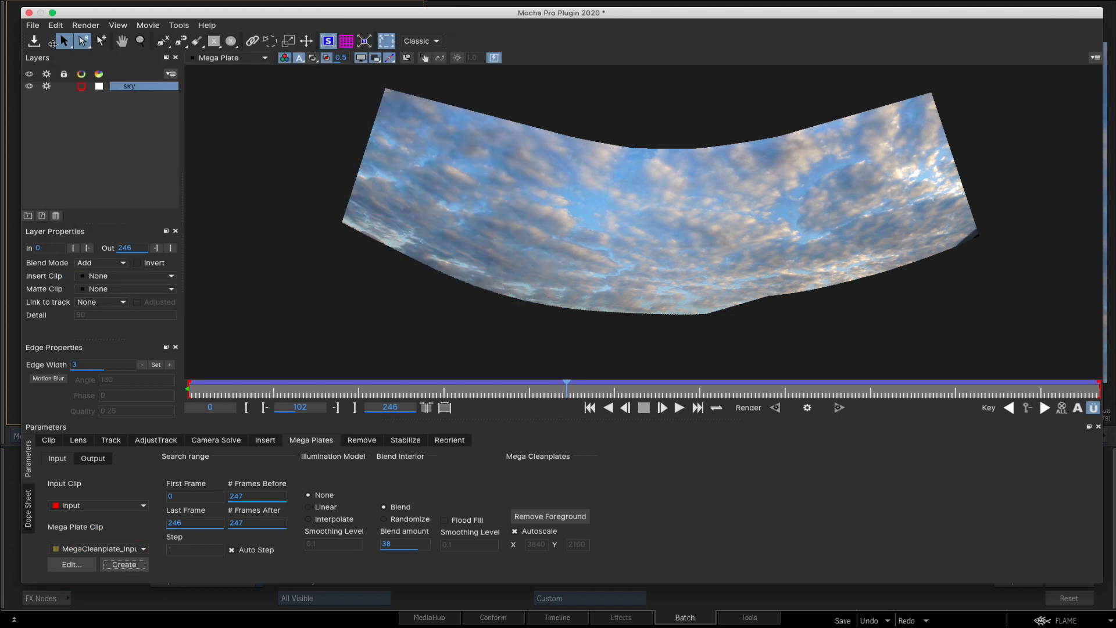
click(35, 42)
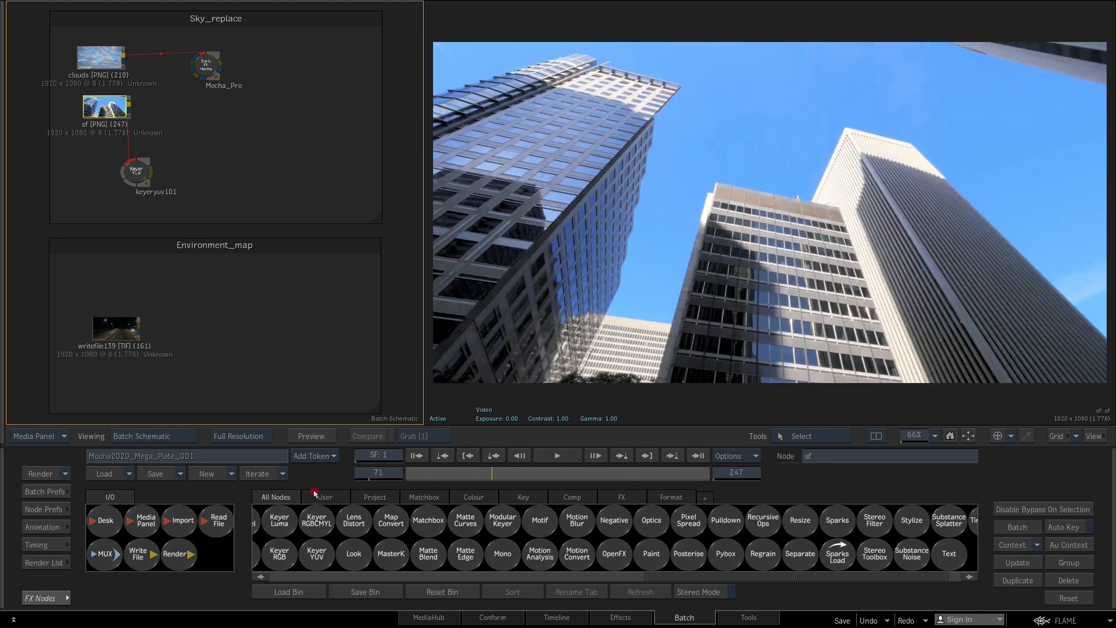
Add a Mocha Pro node from the user bin beside the sf clip and launch its Mocha UI.
click(326, 497)
drag(271, 521, 218, 120)
double_click(217, 121)
click(206, 530)
key(z)
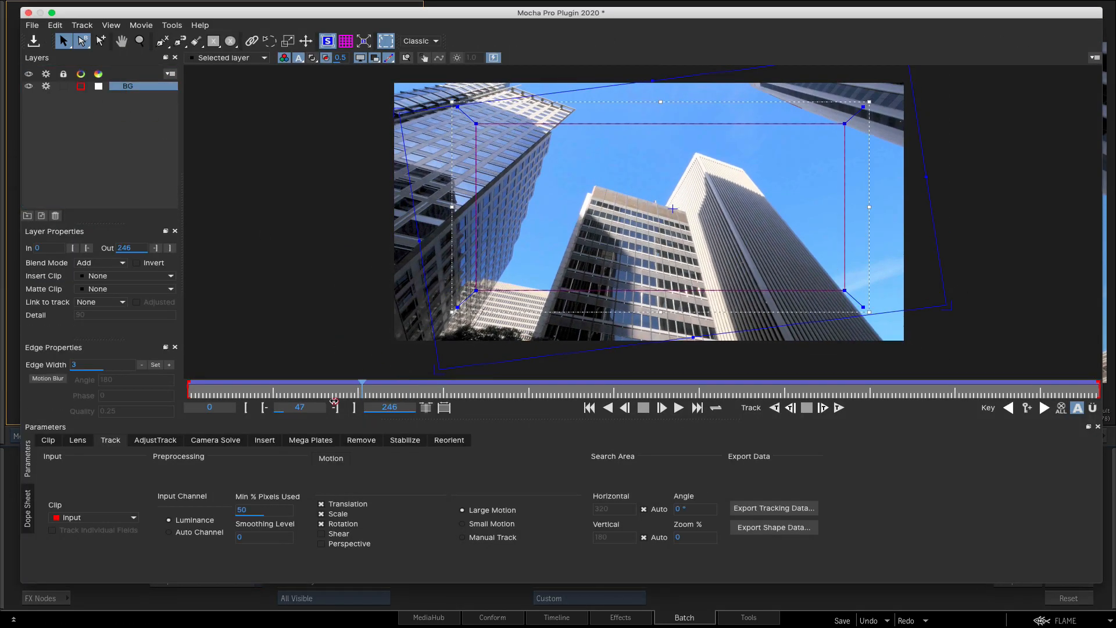
Import MegaCleanplate_Input 102.tiff as the BG layer's insert clip at frame 0.
drag(673, 393, 188, 393)
click(114, 276)
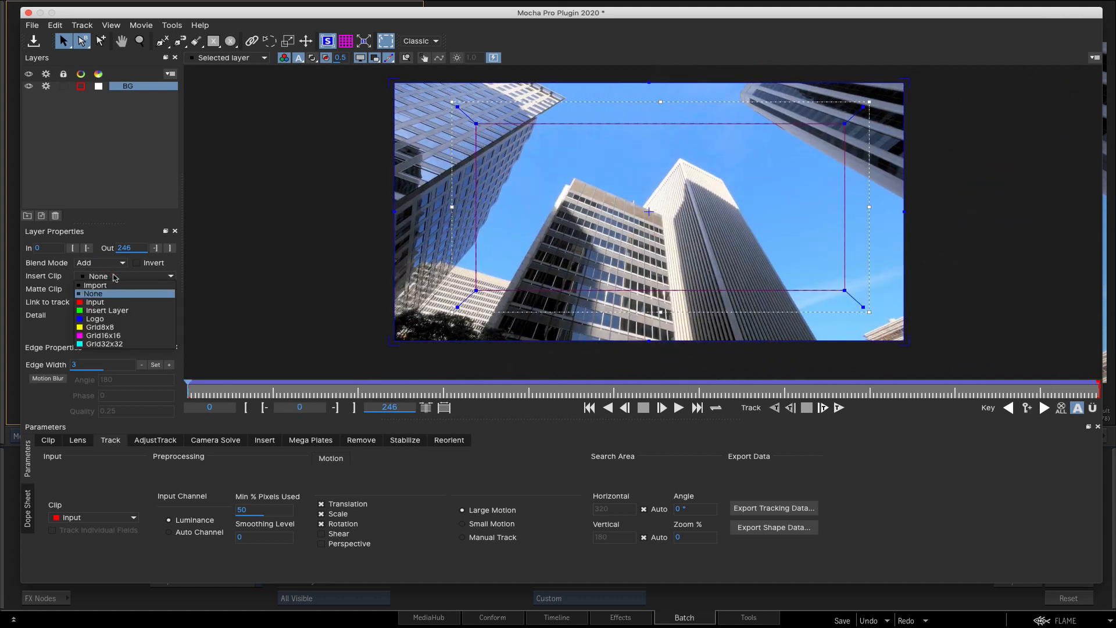
click(113, 285)
click(682, 193)
double_click(651, 219)
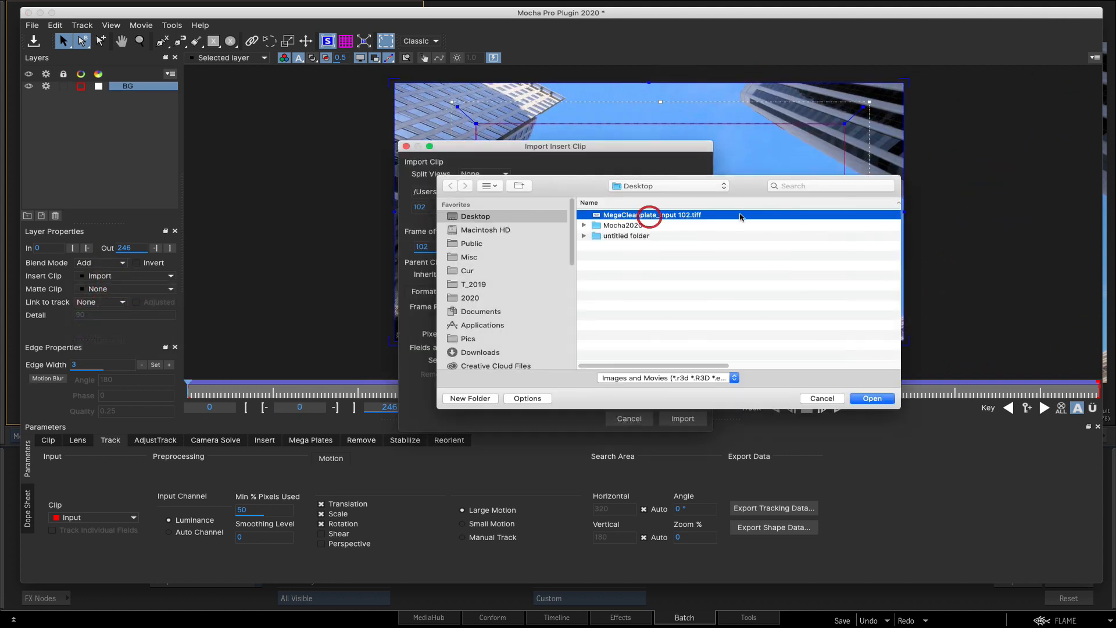
click(684, 419)
Transform the inserted sky plate with a scale of 3.76 and a rotation of 15.79° so it covers the frame.
drag(203, 393, 2, 388)
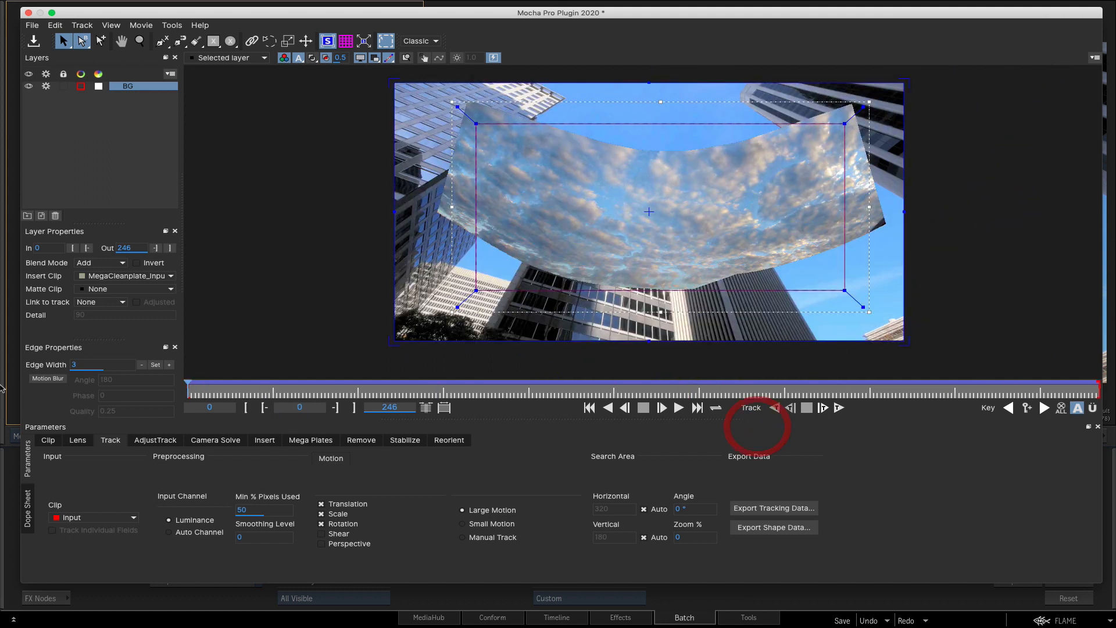
click(263, 440)
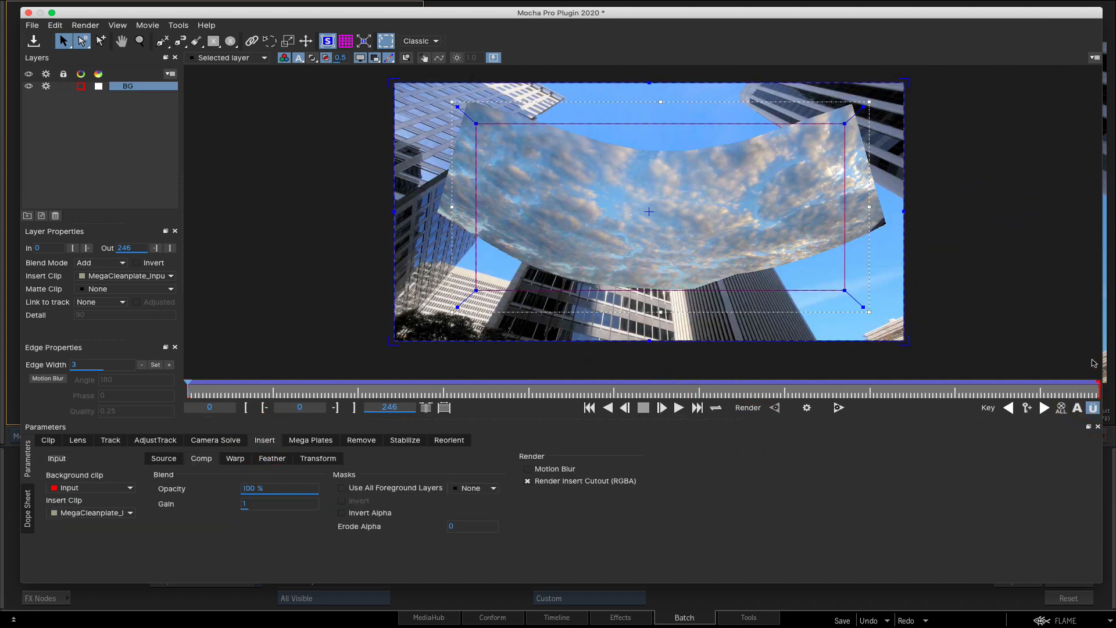
click(318, 459)
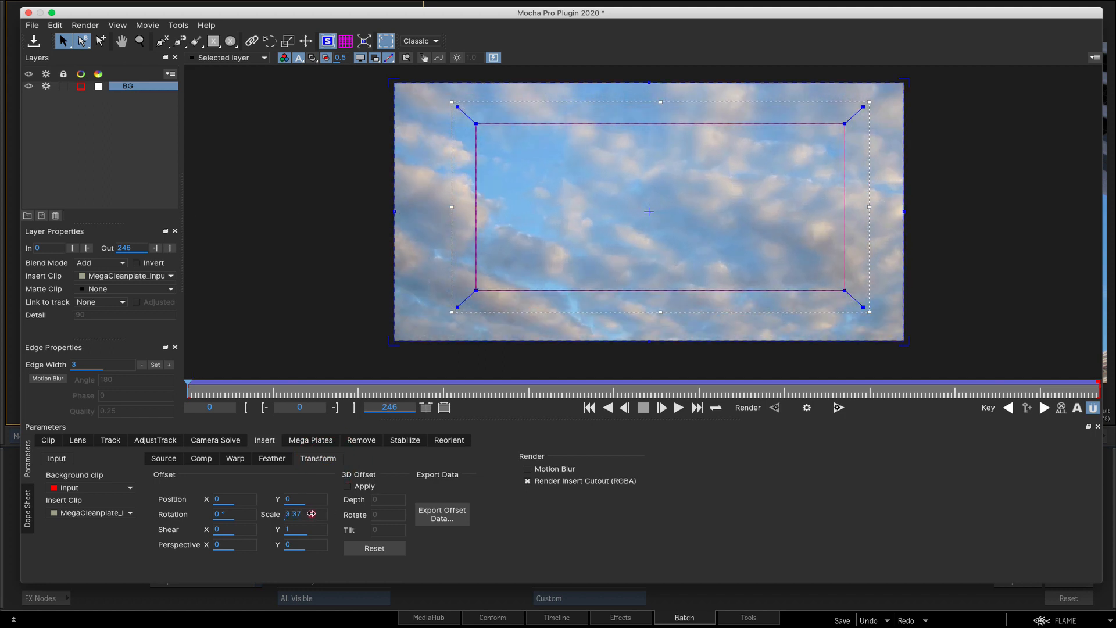
drag(202, 394, 1115, 285)
drag(229, 515, 246, 516)
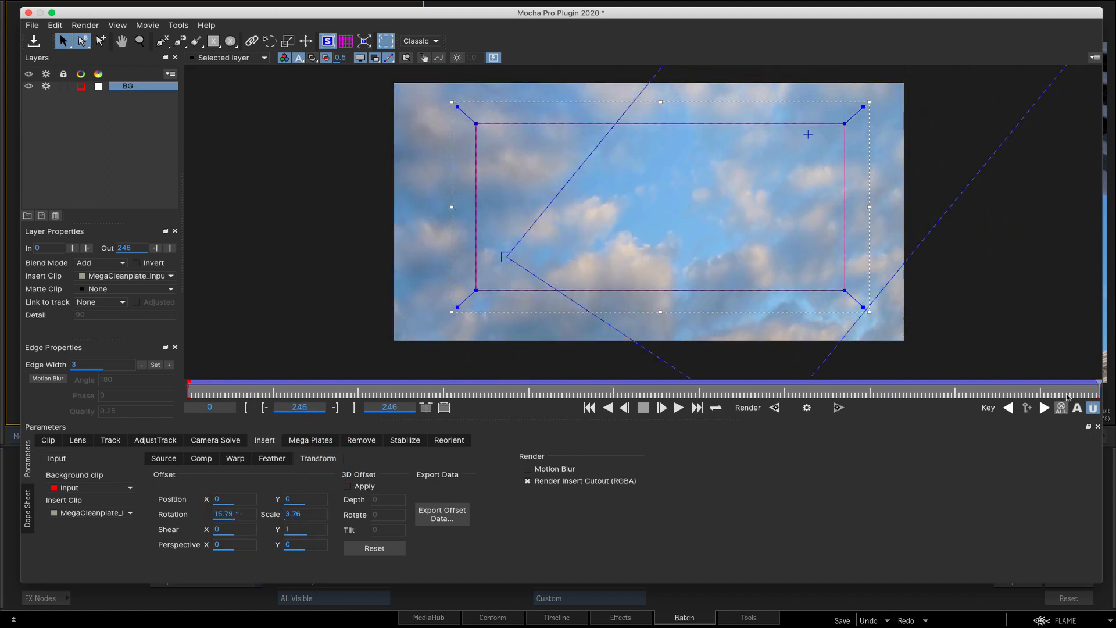
drag(1074, 389, 1115, 198)
Draw a rectangular layer over frame 246 with Input as insert clip and its surface expanded to the image, and save the project.
click(214, 41)
drag(419, 101, 877, 313)
click(118, 276)
click(108, 303)
click(370, 40)
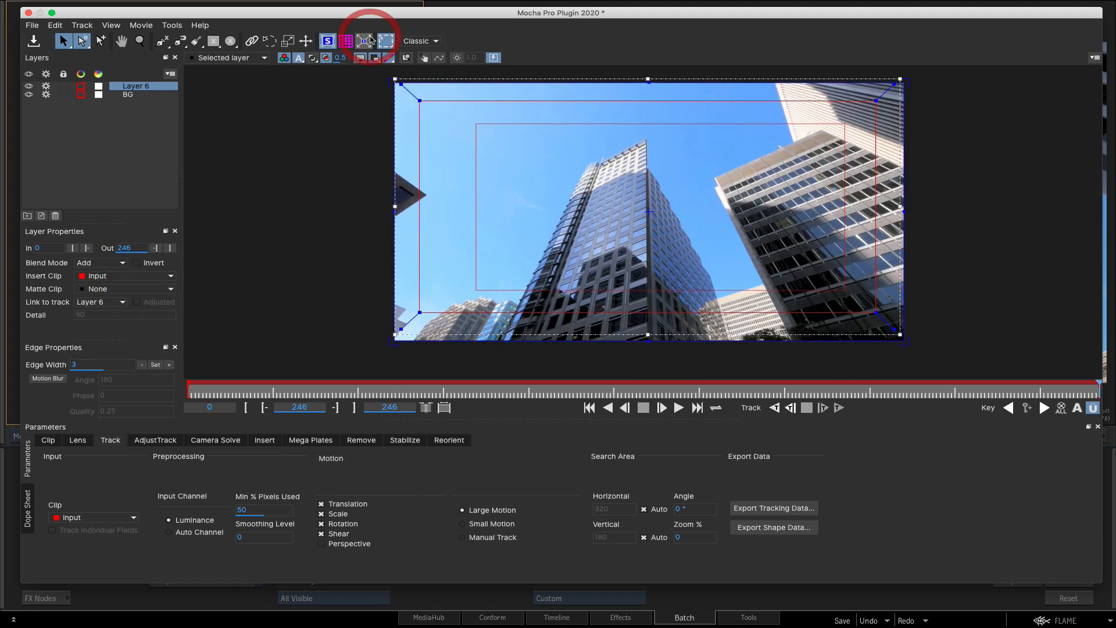
click(33, 41)
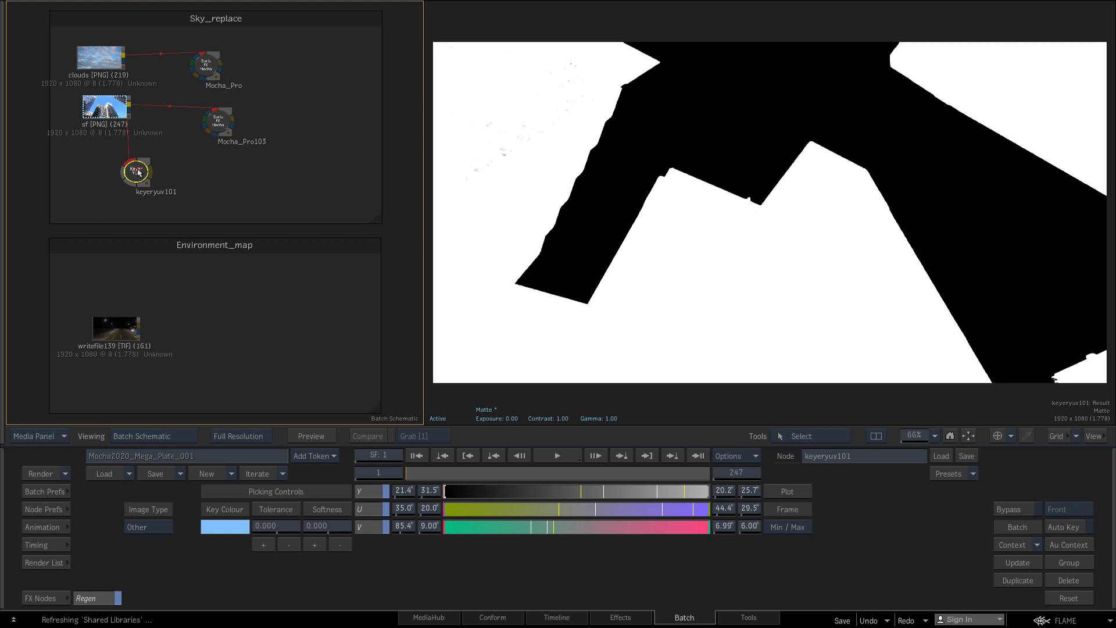
Connect the keyeryuv101 node's matte output to the Mocha_Pro103 node.
click(137, 171)
click(105, 104)
click(137, 169)
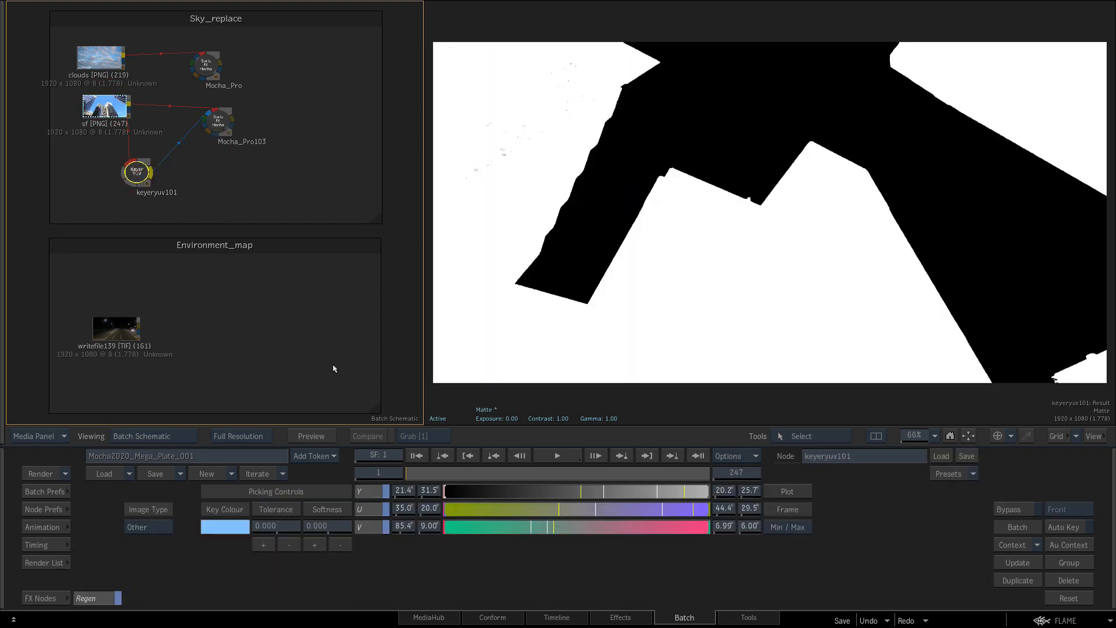
Enable the Insert: Composite module render on Mocha_Pro103 and scrub through the sky replacement.
click(218, 122)
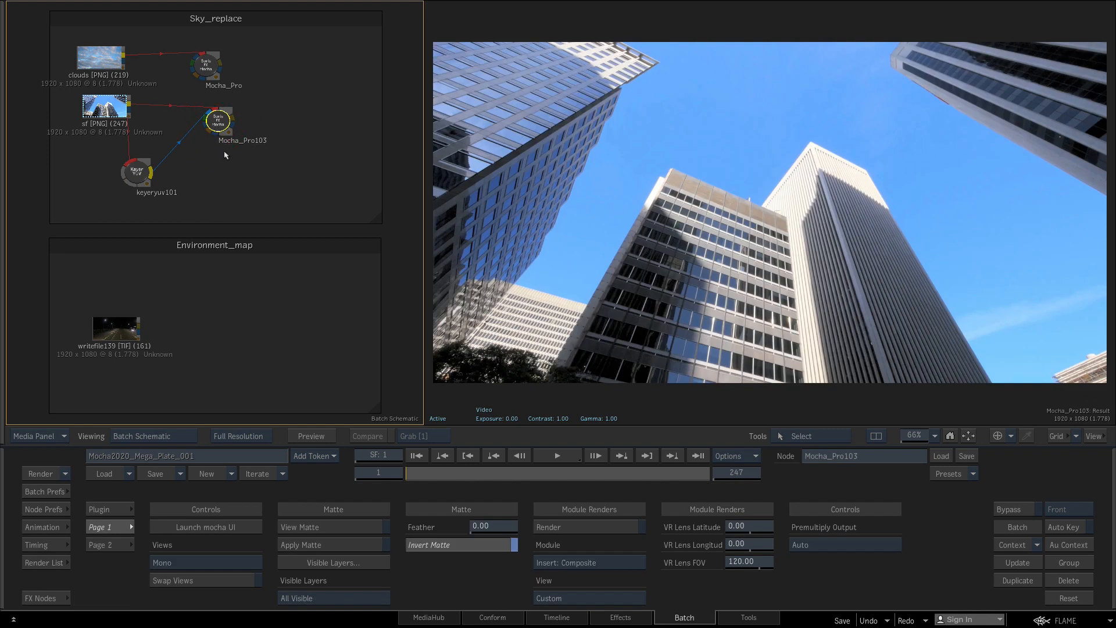
click(576, 525)
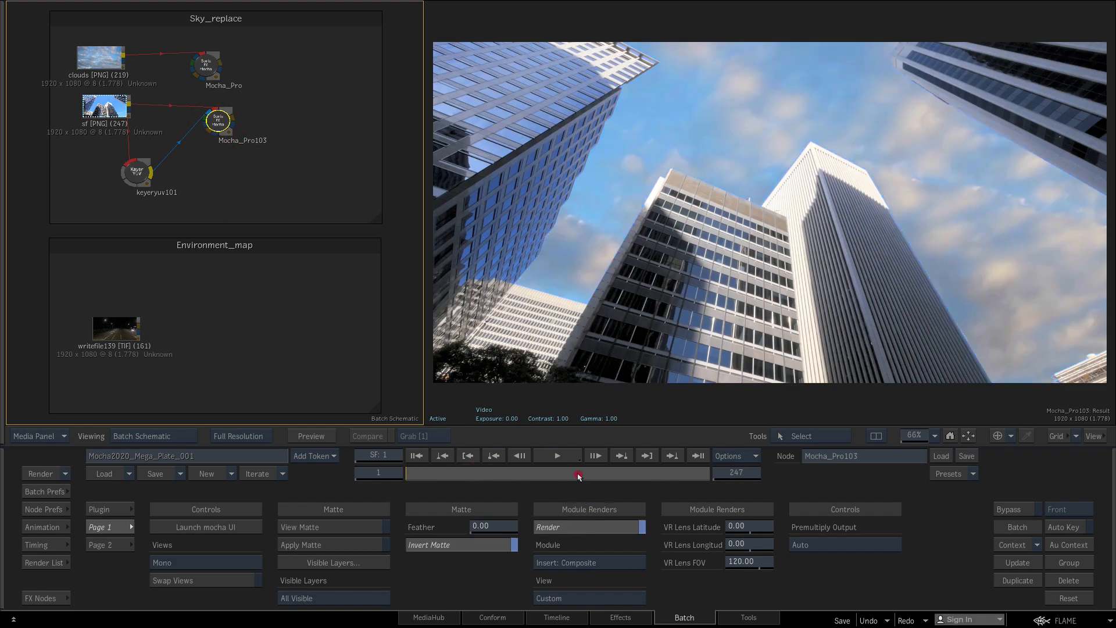
drag(439, 476, 568, 475)
drag(620, 441, 616, 394)
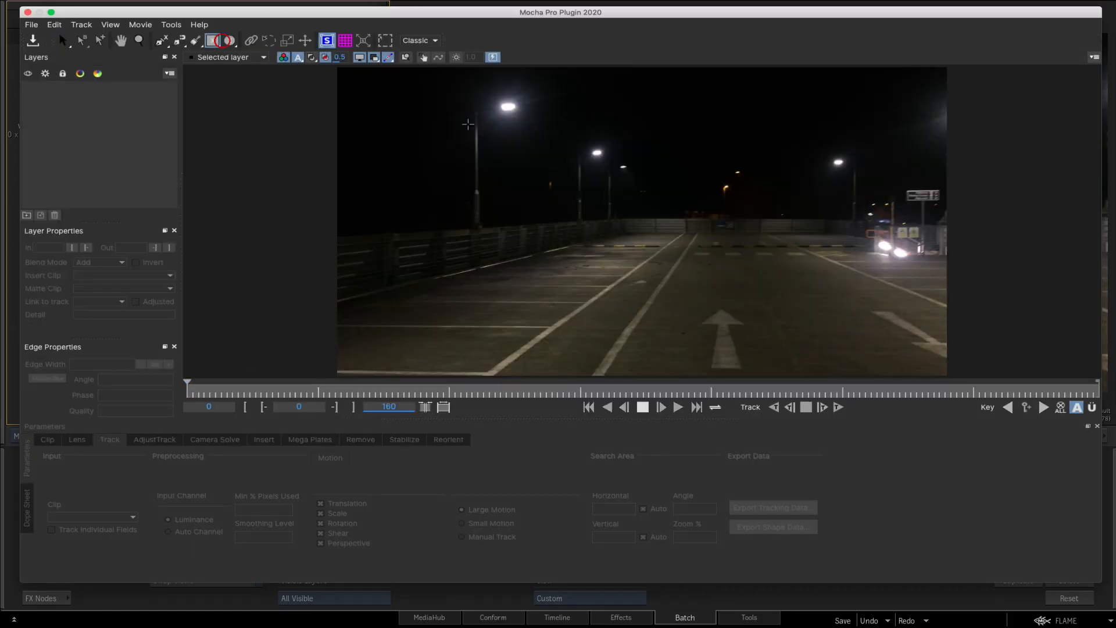
Draw a rectangular layer over the night parking lot, turn off shear and perspective tracking, and set Link to track to None.
drag(391, 89, 913, 347)
click(348, 533)
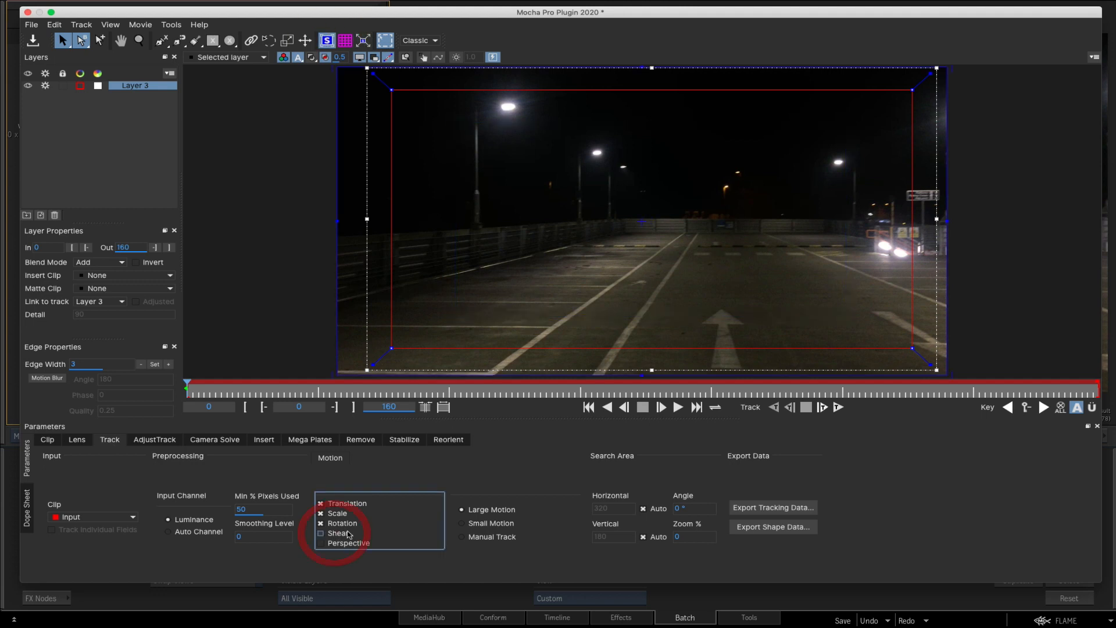
click(104, 301)
click(100, 301)
Enable Überkey and track the parking lot layer forward through the clip.
key(z)
drag(1024, 149, 550, 269)
key(x)
click(1093, 407)
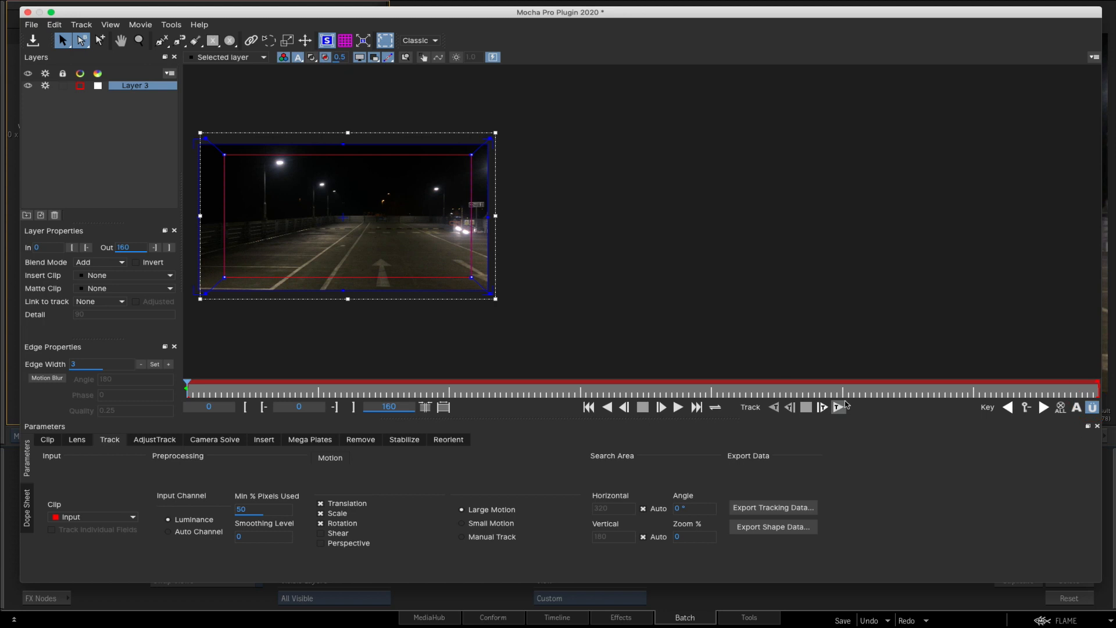
click(841, 407)
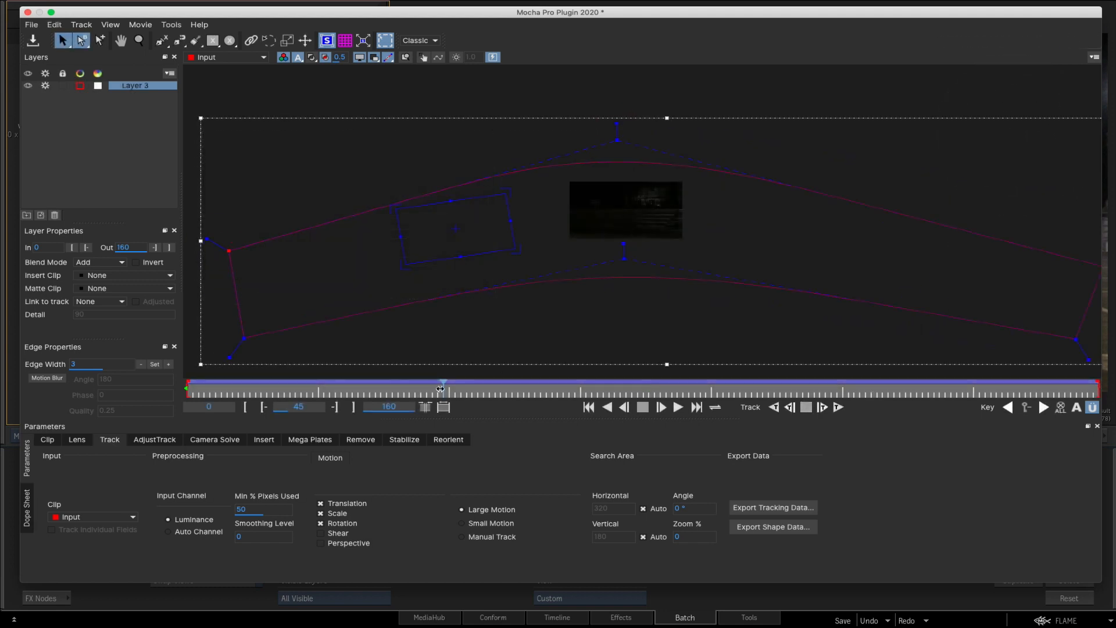
Raise the upper middle point of the parking lot spline to enclose the tracked surface and render its Mega Plate at frame 81.
drag(443, 390, 780, 391)
drag(625, 139, 688, 125)
drag(780, 392, 662, 300)
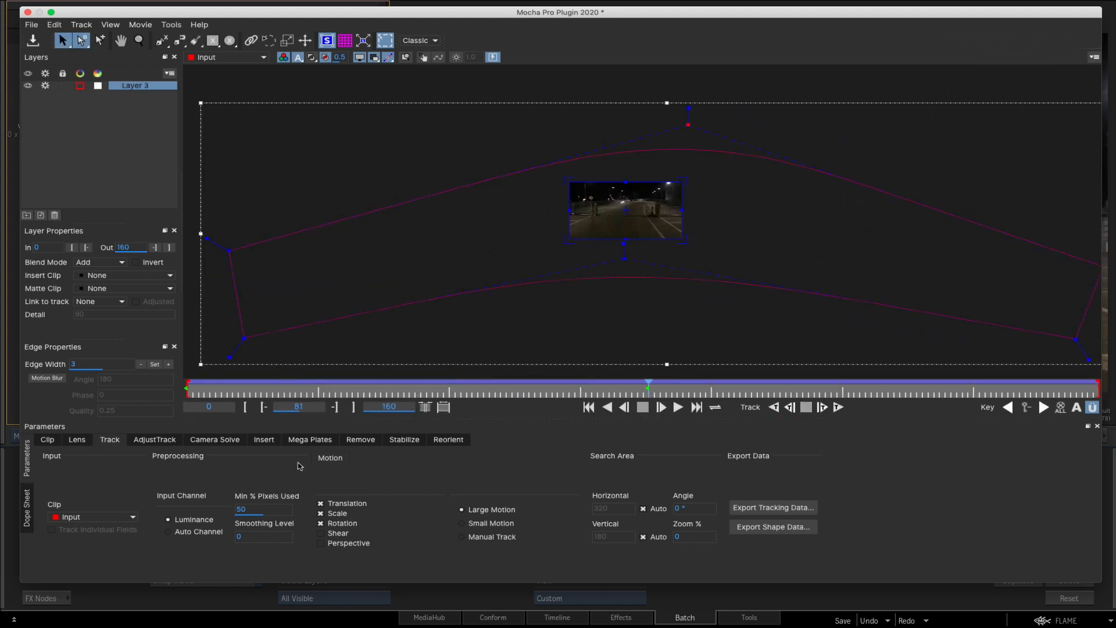
click(302, 440)
click(806, 407)
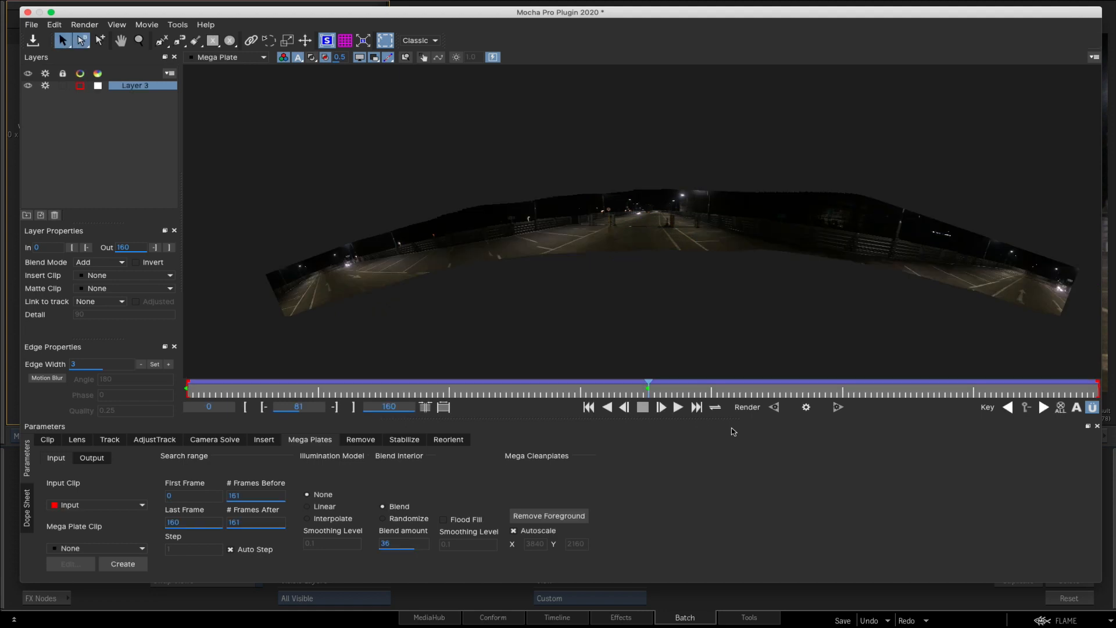
Save the parking lot Mega Plate to the Desktop as MegaCleanplate_Input 81 and import that clip into the batch.
click(122, 564)
click(113, 135)
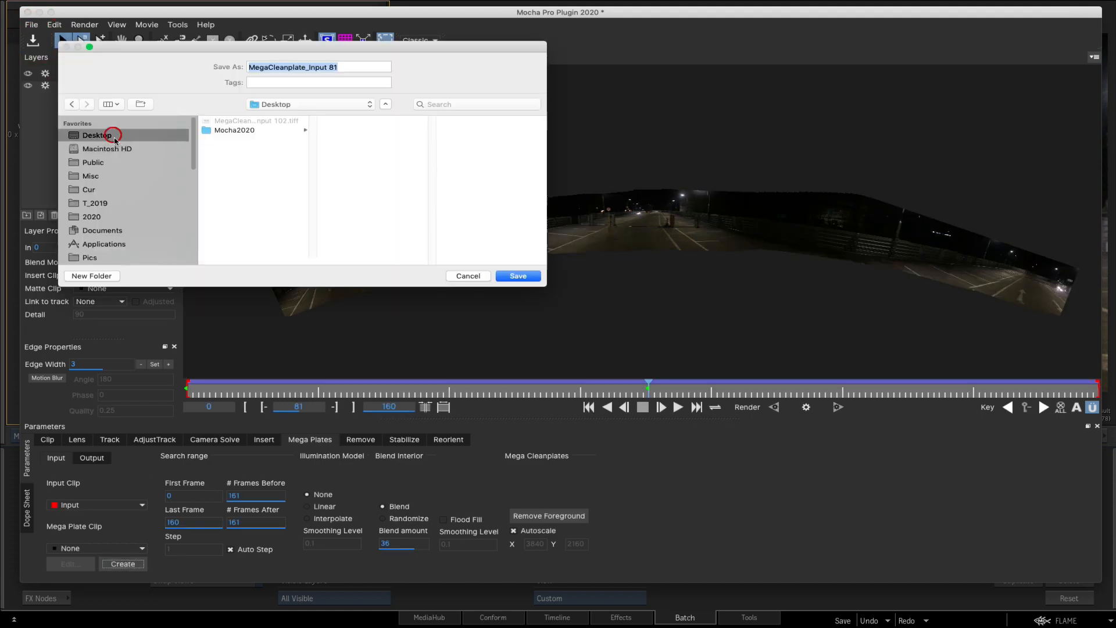
click(523, 278)
click(27, 12)
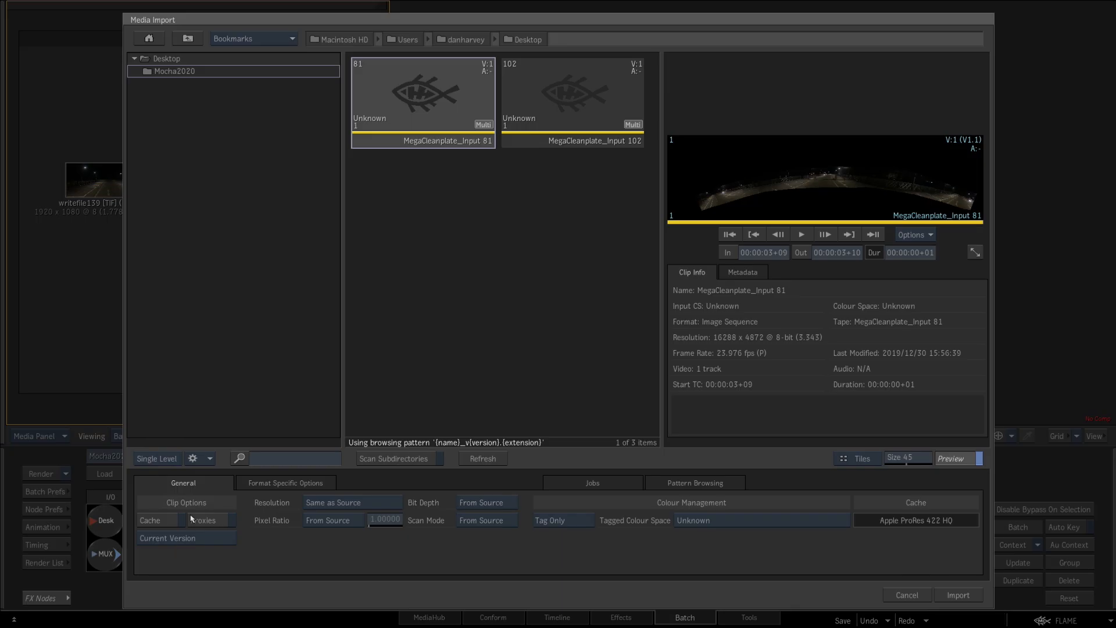
click(958, 595)
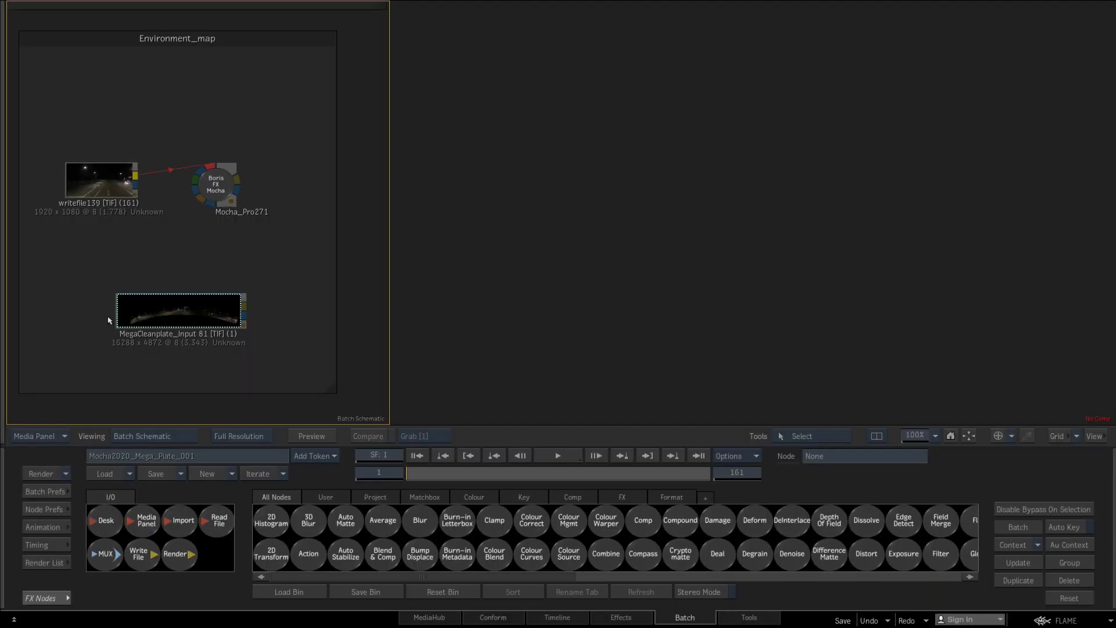
Place the imported plate in the Environment_map group, feed it into a new Action node and open that node's media list.
click(141, 282)
drag(140, 285, 124, 290)
drag(308, 553, 229, 283)
drag(250, 290, 219, 285)
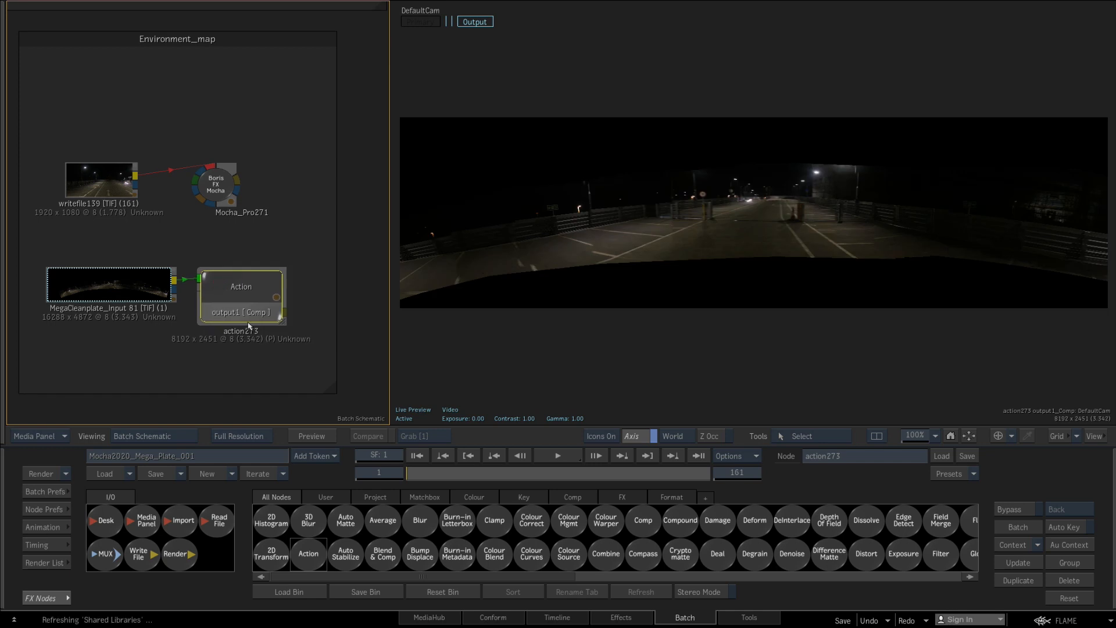
click(241, 297)
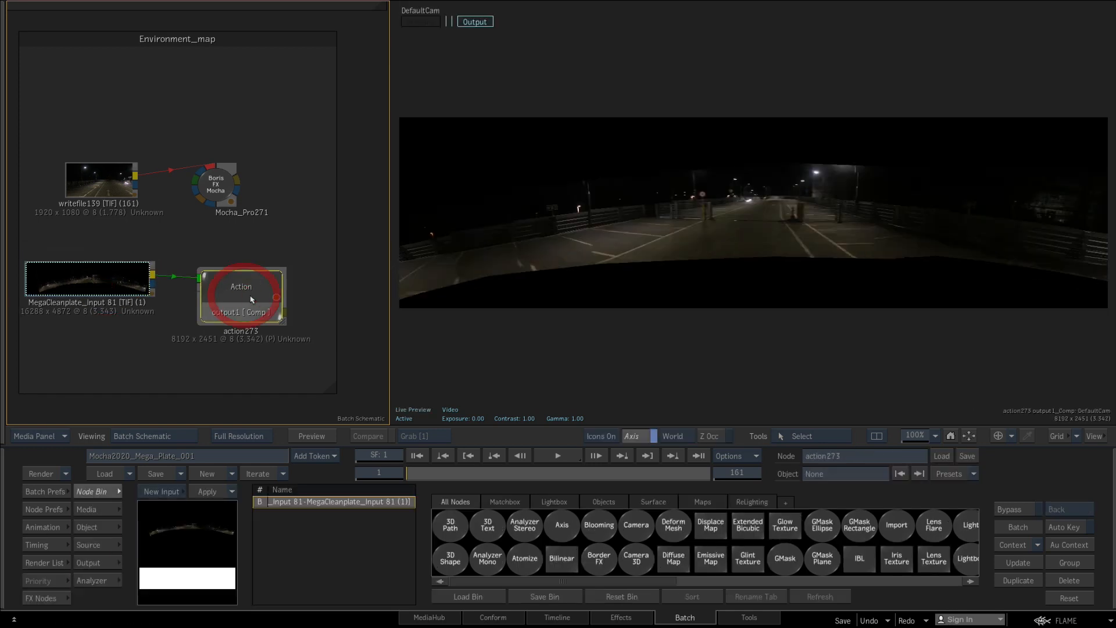
click(87, 510)
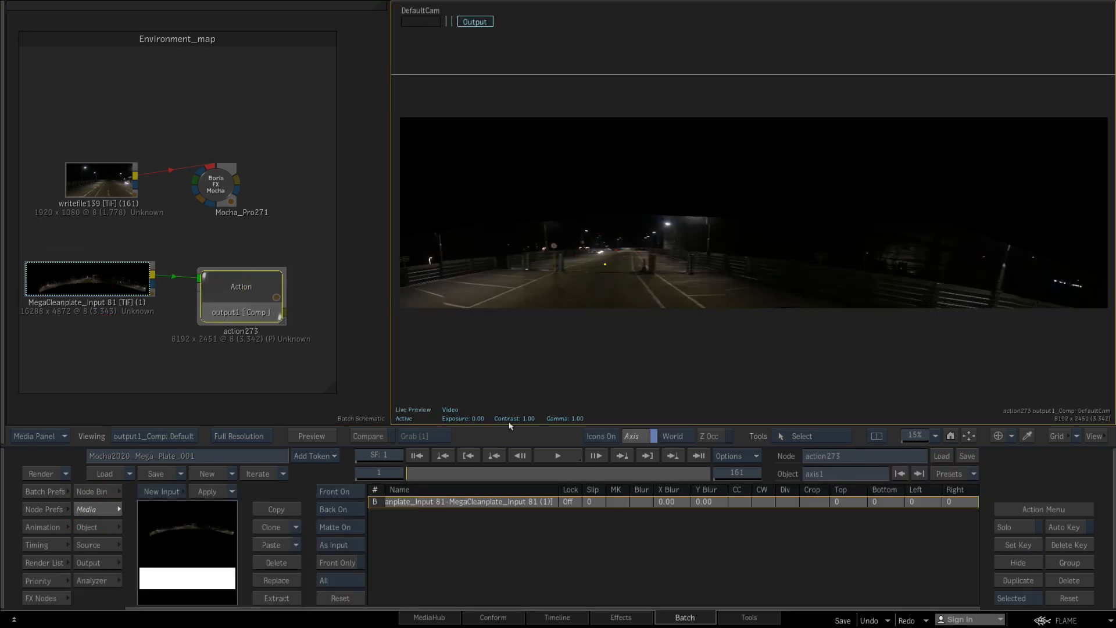
Change the plate's surface type to Extended Bicubic in the Action node.
key(Escape)
double_click(766, 277)
key(F4)
click(722, 548)
click(771, 503)
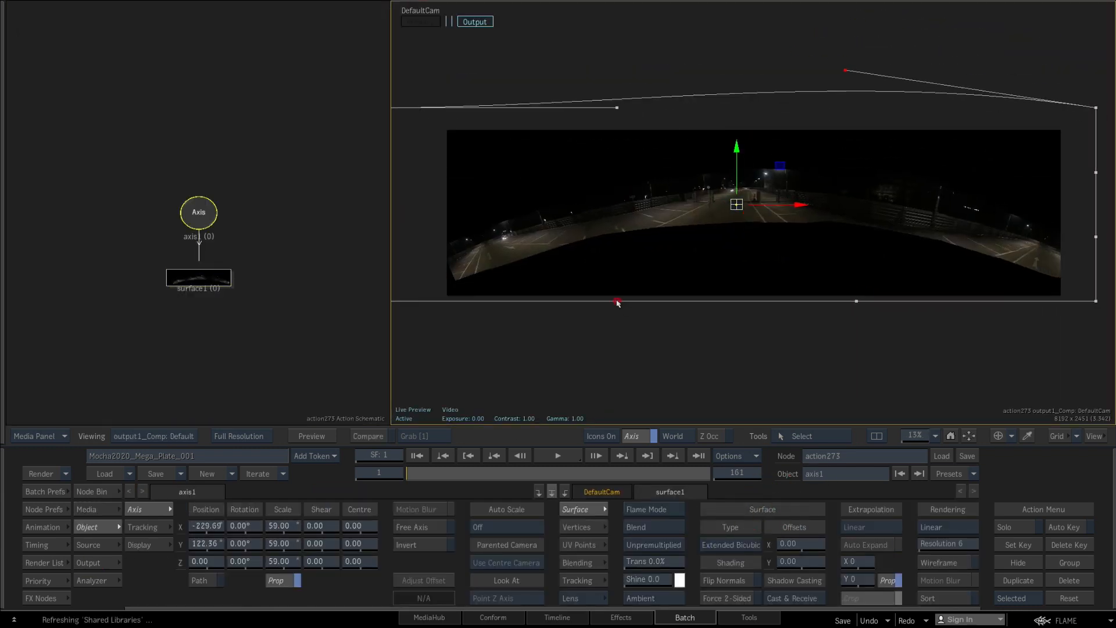
Pull the surface tangents outward, add vertices and warp the mesh to straighten the curved parking lot panorama across the frame.
drag(617, 302, 596, 379)
drag(856, 301, 892, 414)
drag(617, 108, 606, 4)
drag(845, 70, 918, 2)
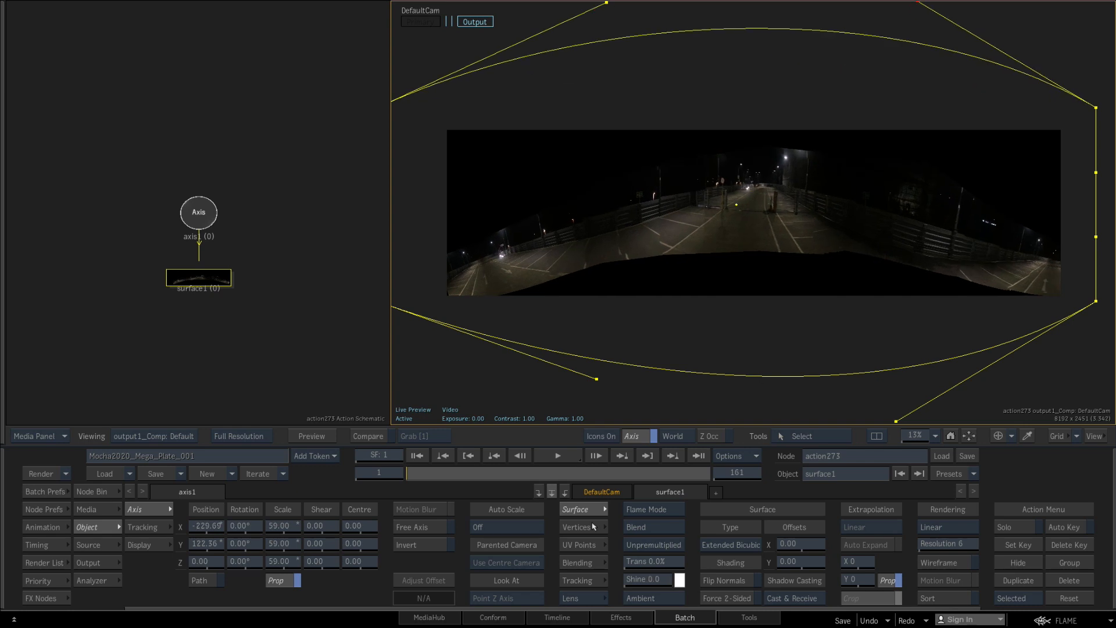
click(583, 527)
click(720, 509)
drag(751, 206, 745, 258)
drag(755, 28, 762, 4)
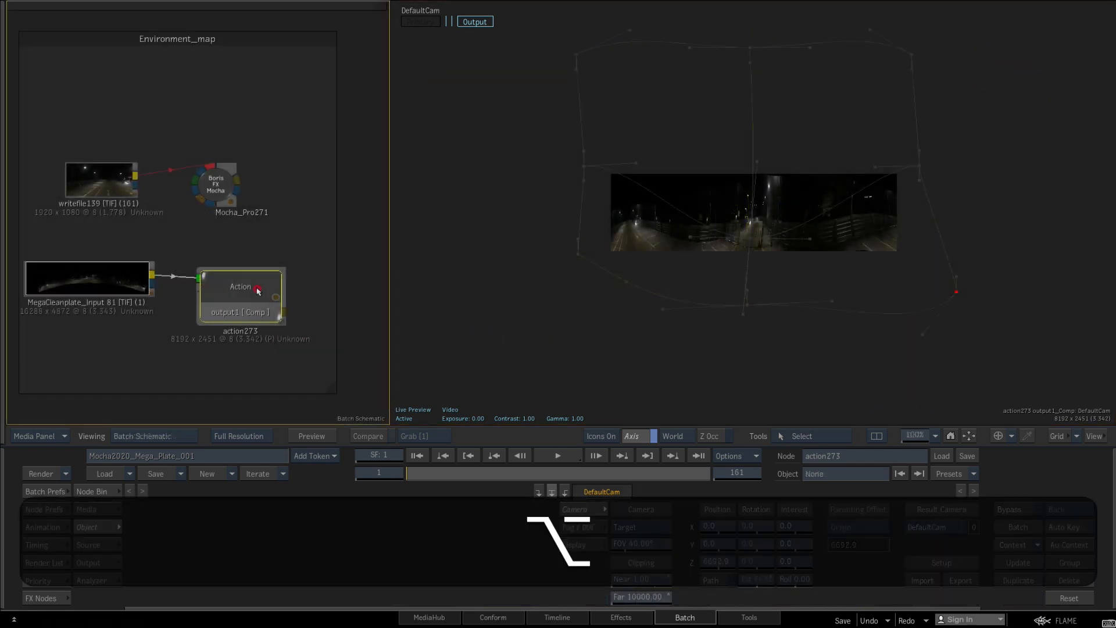
Add a second Action node with the warped plate's Action as its media input and the writefile139 clip as its background.
drag(244, 295, 106, 303)
drag(327, 553, 290, 314)
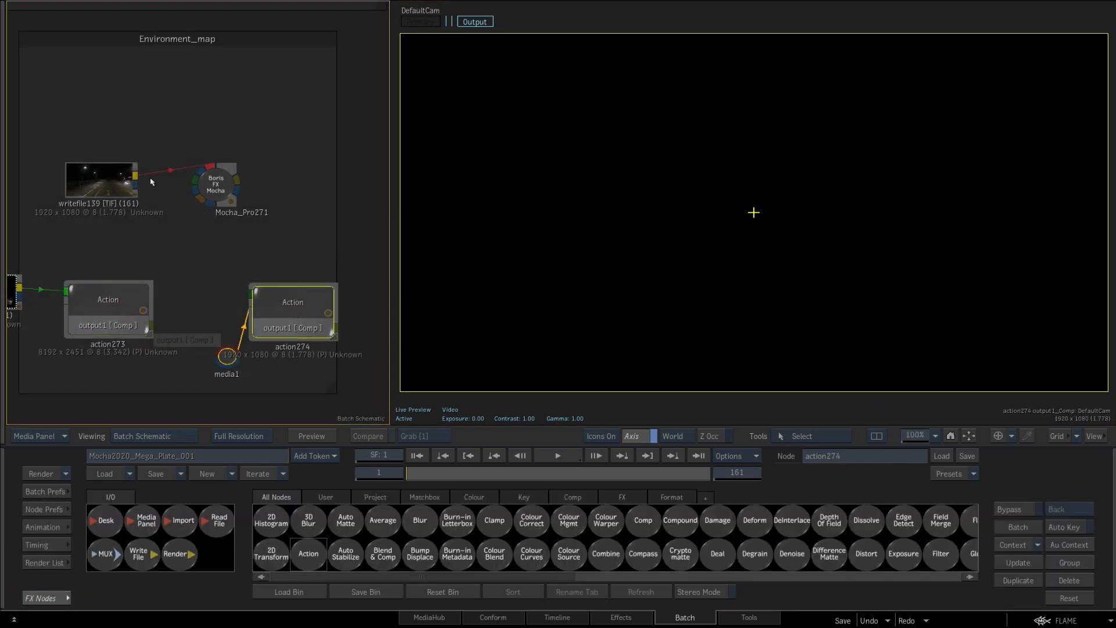
drag(135, 175, 251, 292)
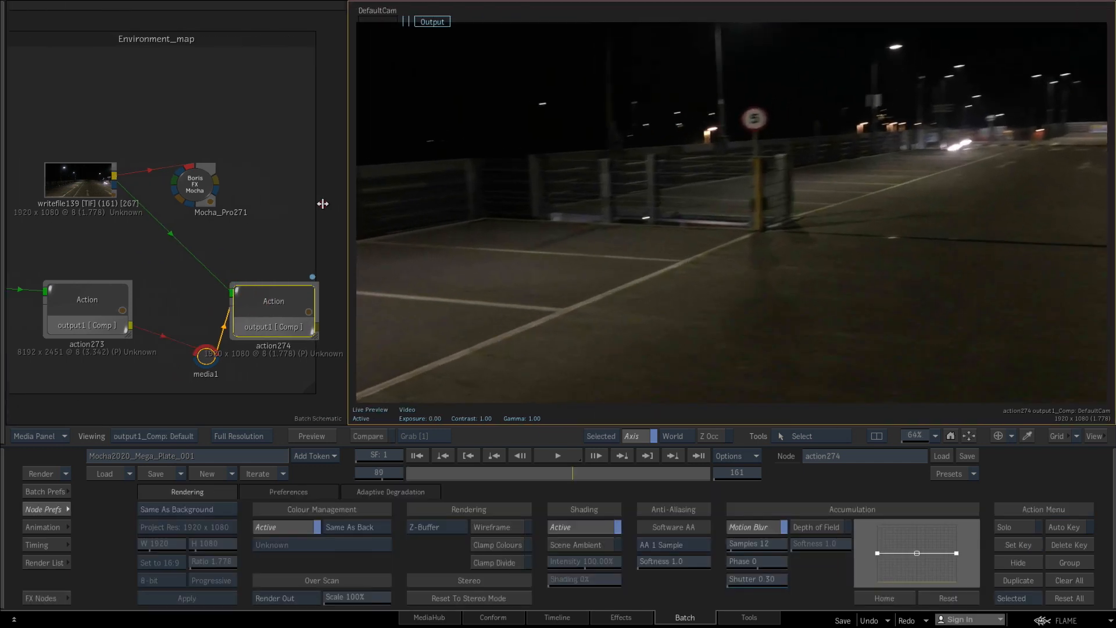
Set the viewing resolution to Proxy and import the flying saucer 3D model into the second Action.
drag(322, 203, 292, 207)
click(245, 436)
click(247, 465)
right_click(559, 213)
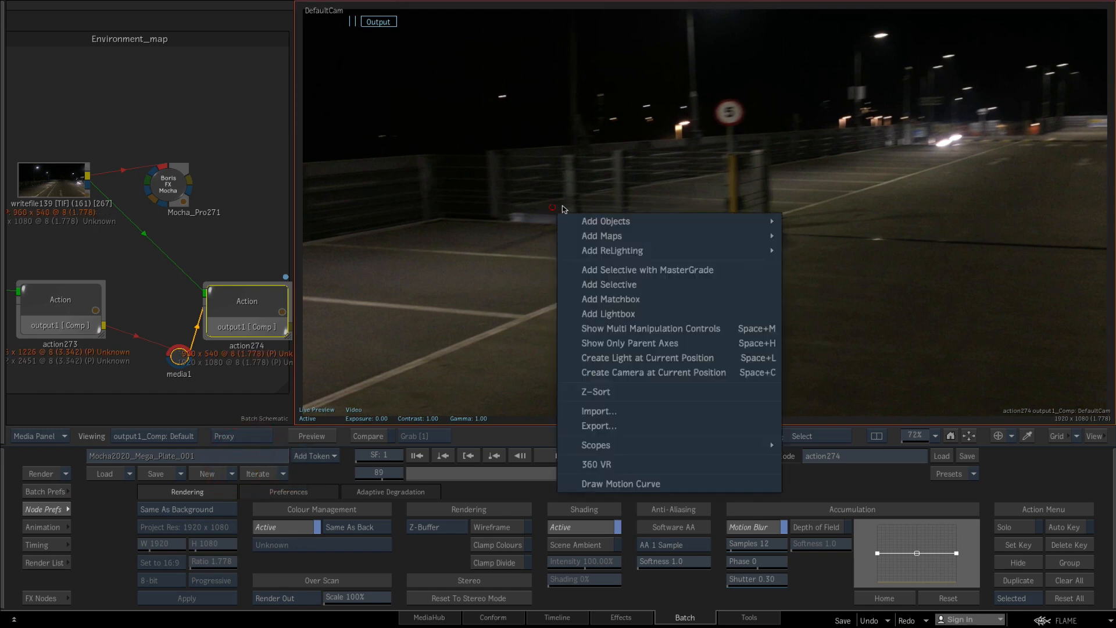
click(684, 418)
double_click(349, 72)
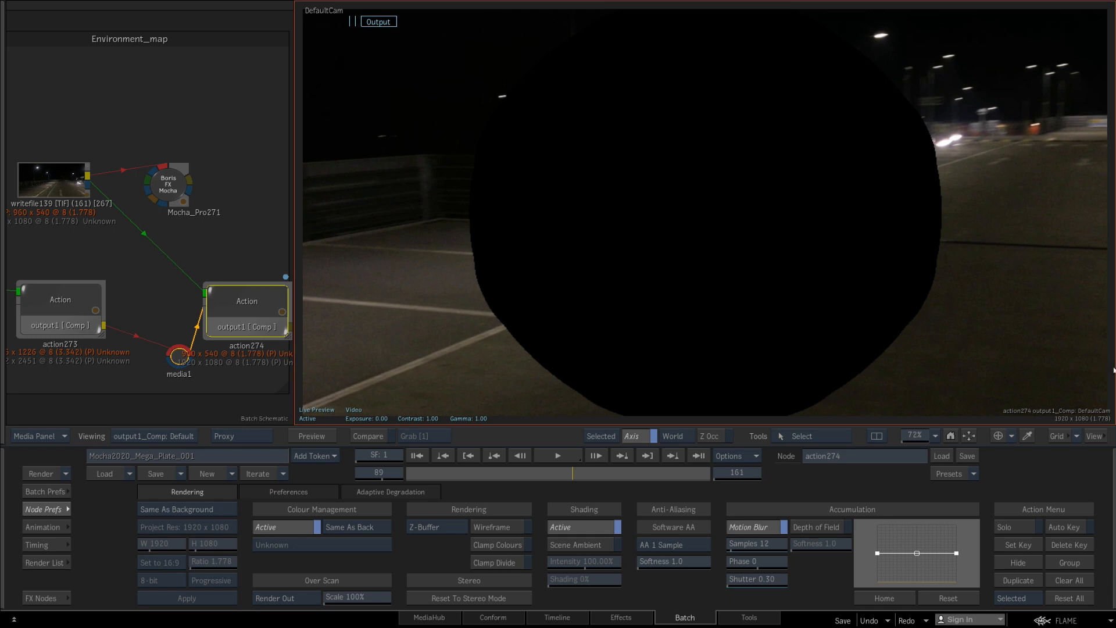
Set the X rotation of the flying saucer's axis to 90°.
click(223, 239)
key(Escape)
double_click(186, 219)
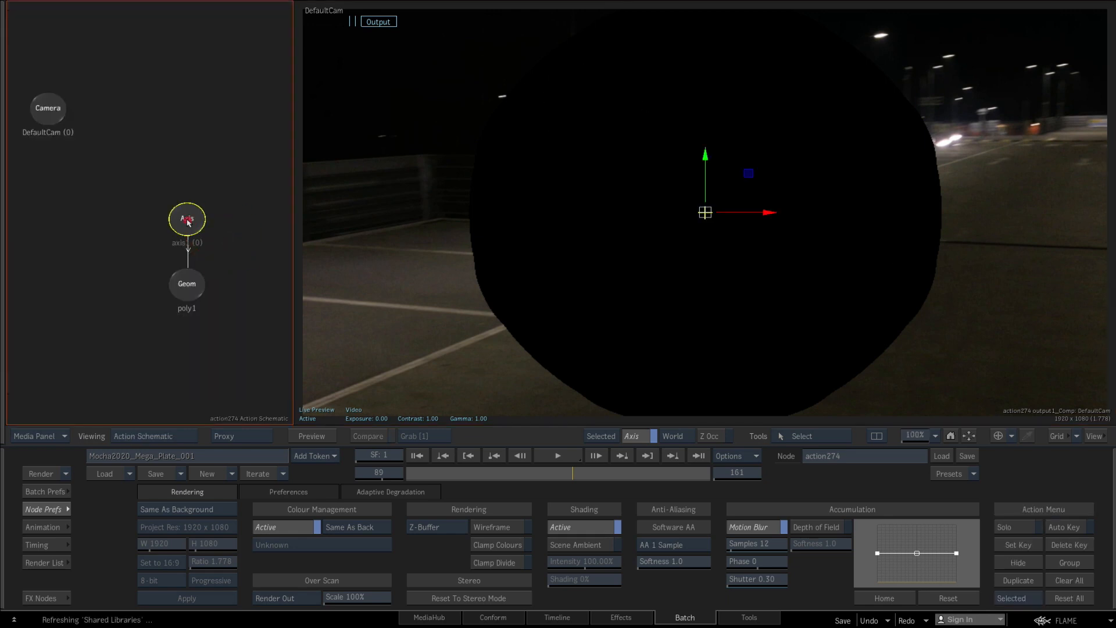
click(249, 526)
click(260, 452)
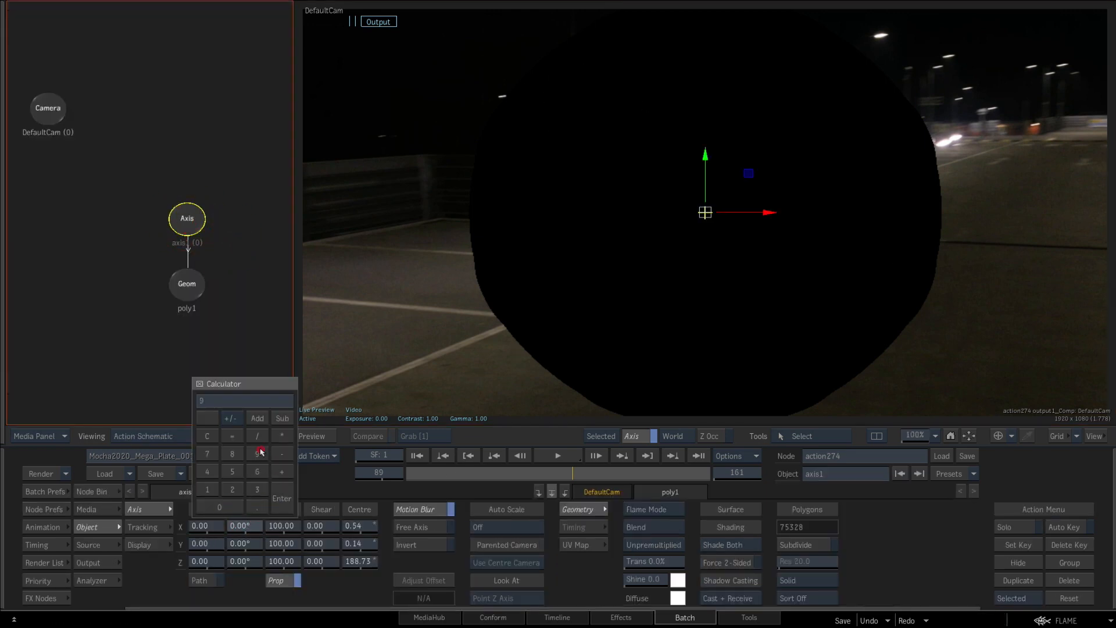
click(278, 498)
Add a light to the saucer scene.
right_click(708, 244)
right_click(653, 367)
mouse_move(852, 381)
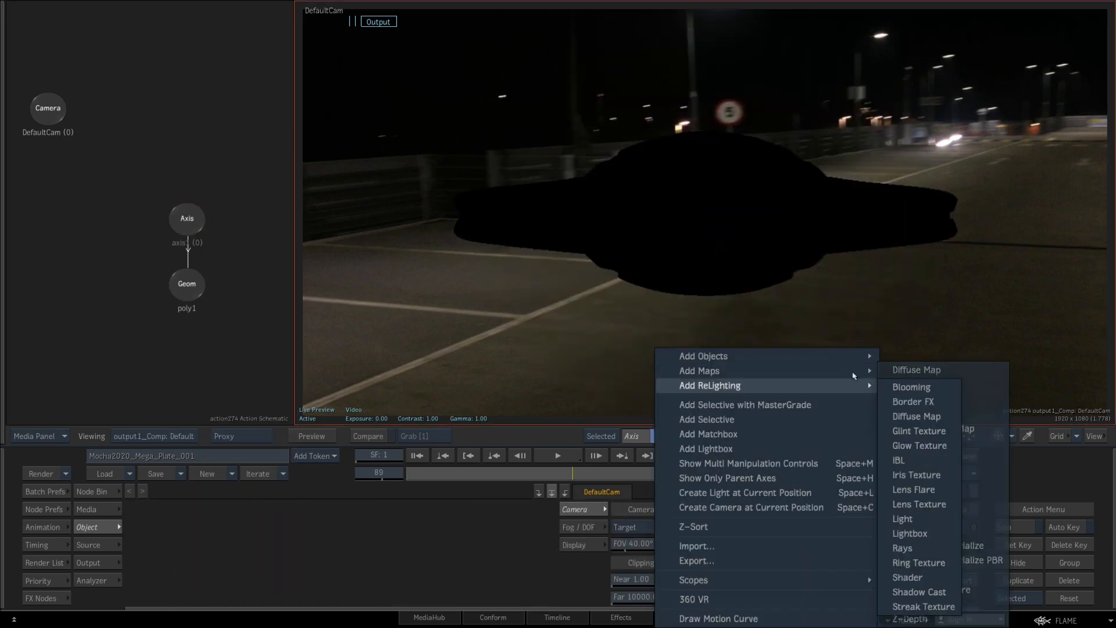
click(903, 519)
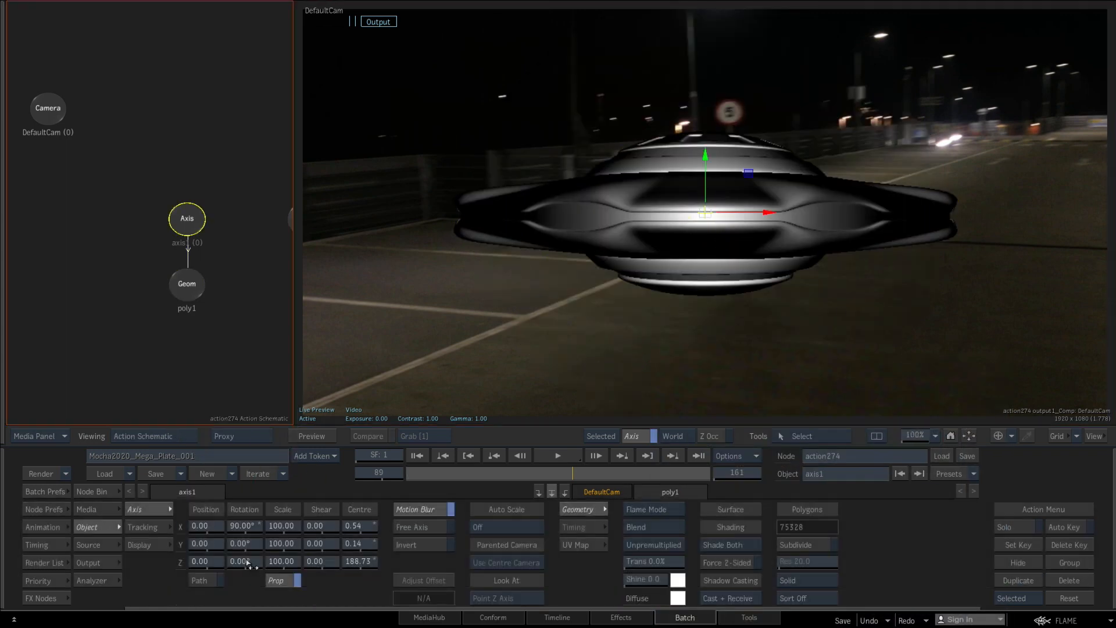
Set the Z rotation of the saucer's axis to 36° and delete the light.
drag(354, 544, 286, 565)
click(288, 220)
drag(294, 221, 285, 609)
key(Delete)
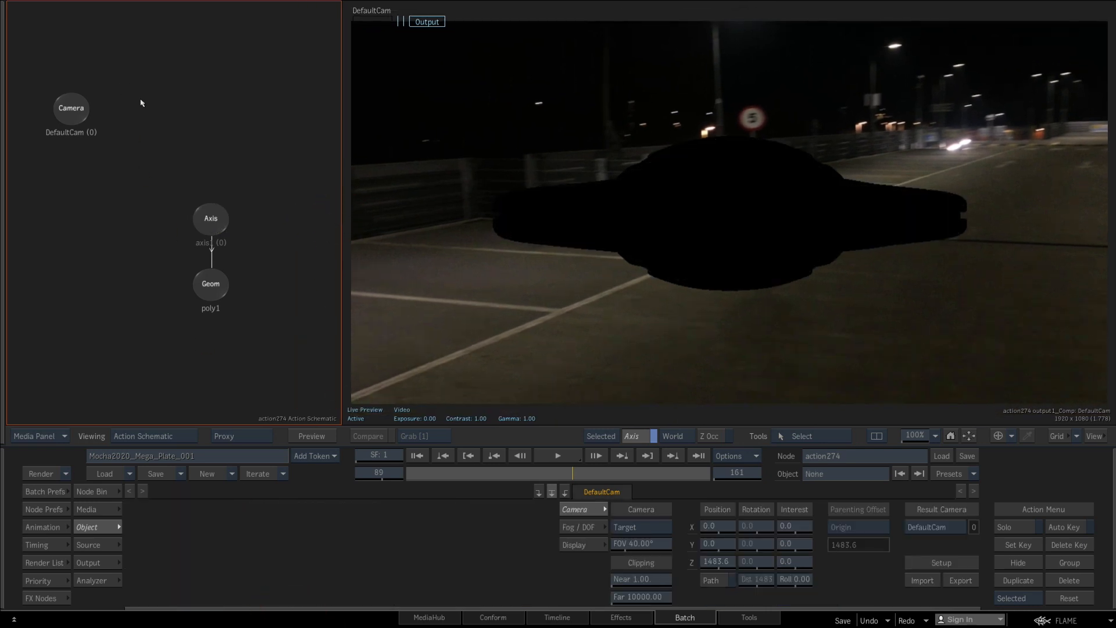
Add an IBL node to the default camera using the warped panorama media, and view that media's front image.
right_click(69, 110)
mouse_move(186, 284)
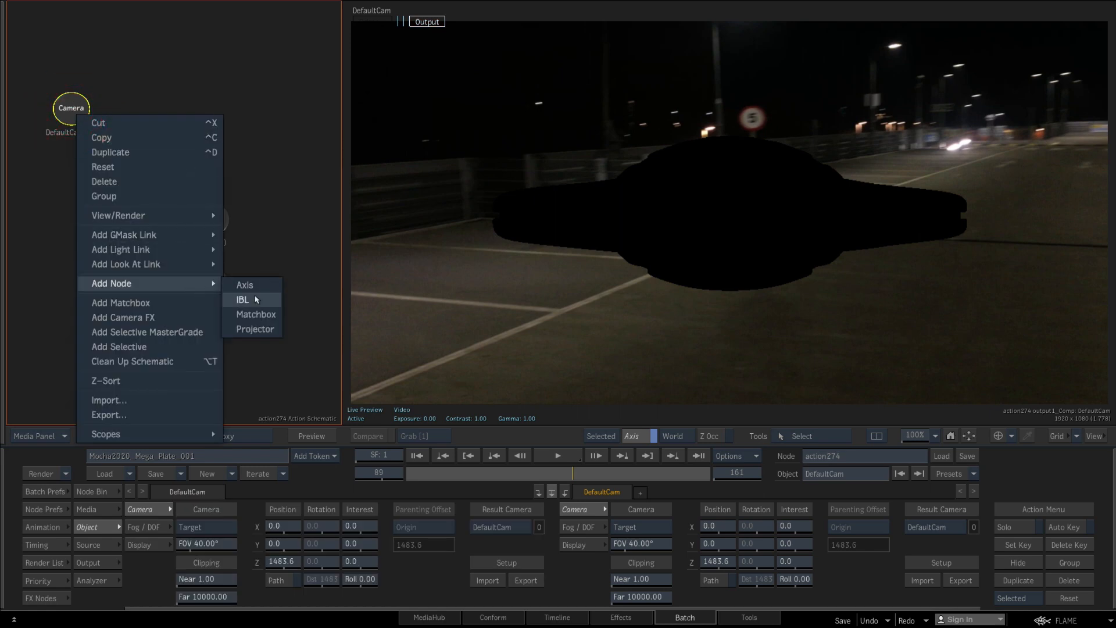
click(254, 298)
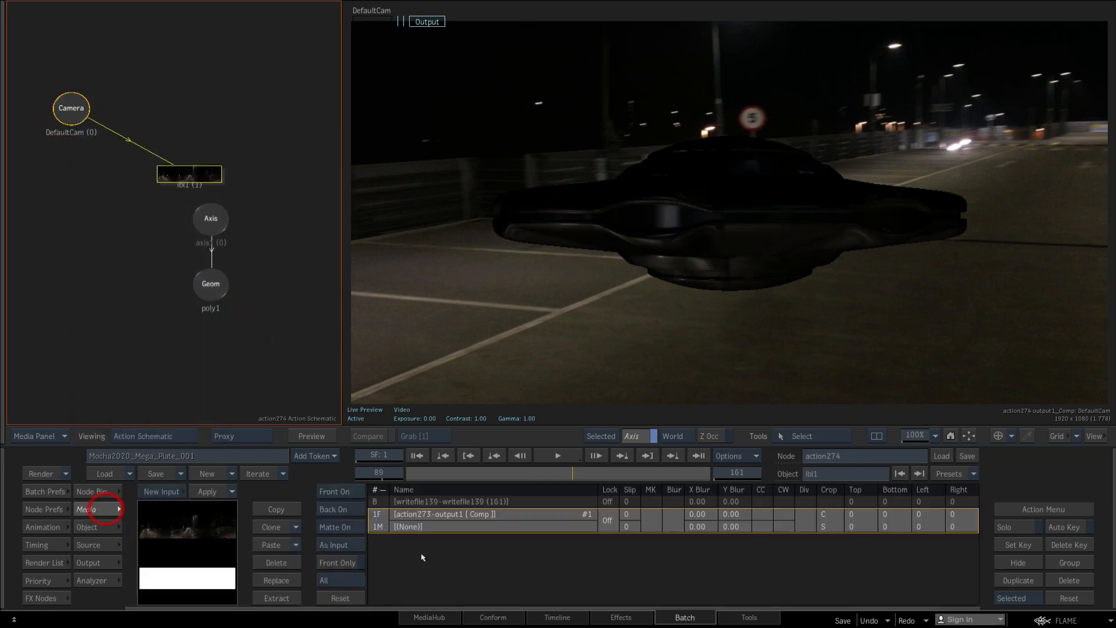
click(198, 172)
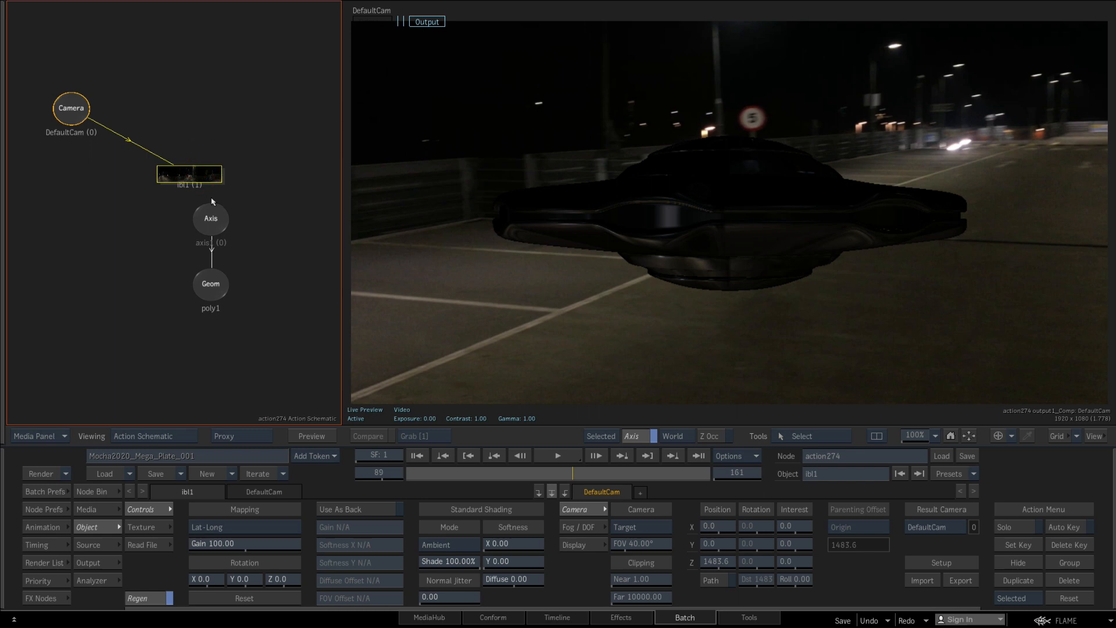
key(F1)
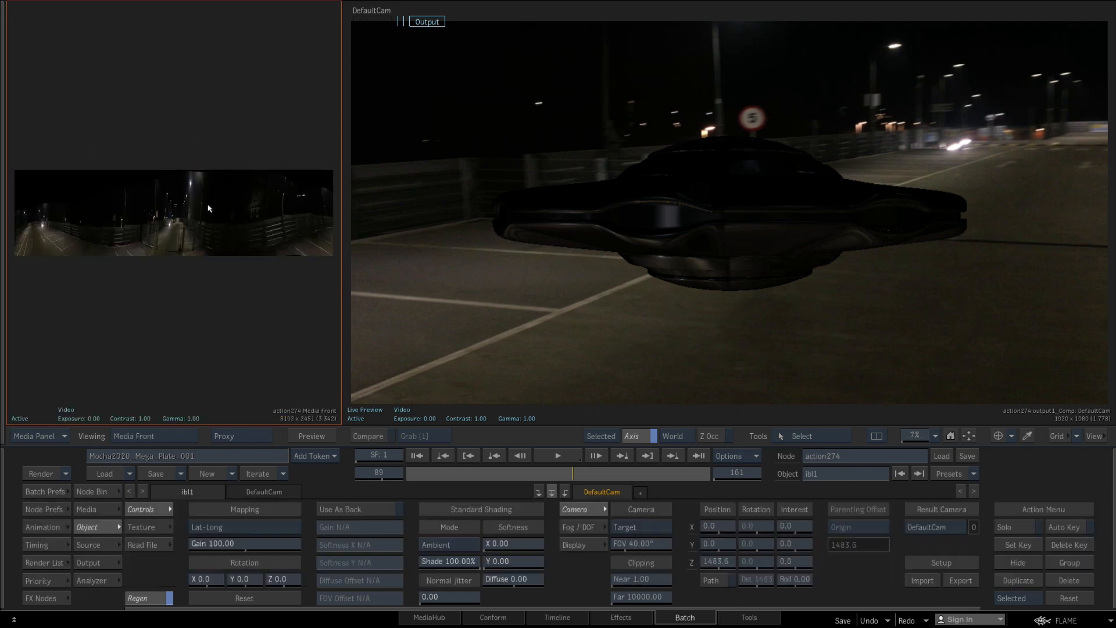
key(Escape)
click(207, 178)
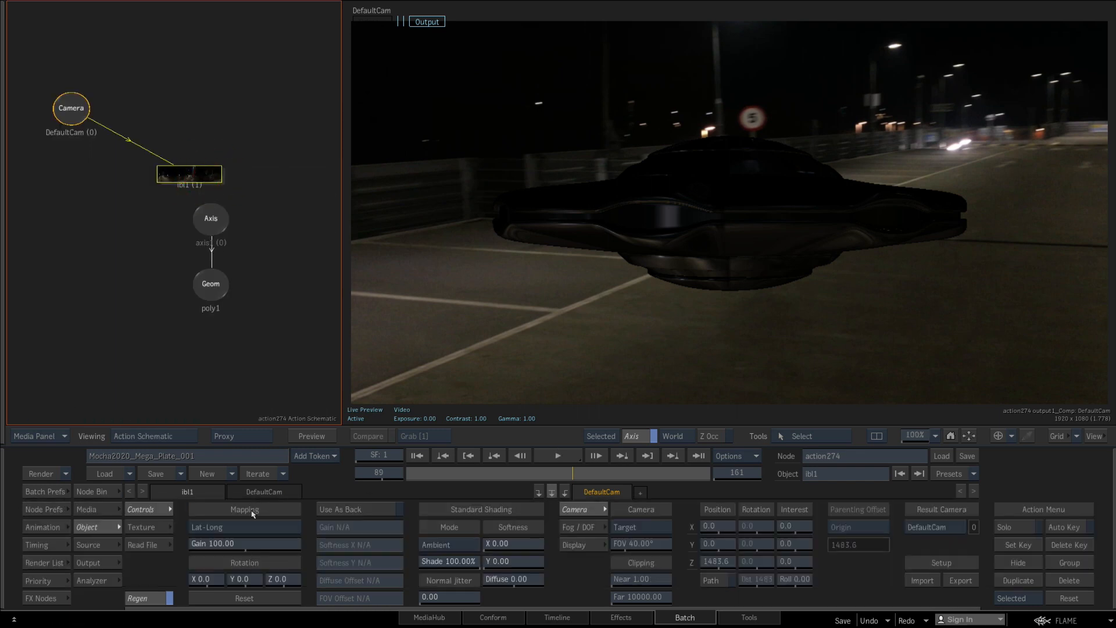
Set the IBL shading mode to Reflection and its gain to 326.
click(456, 549)
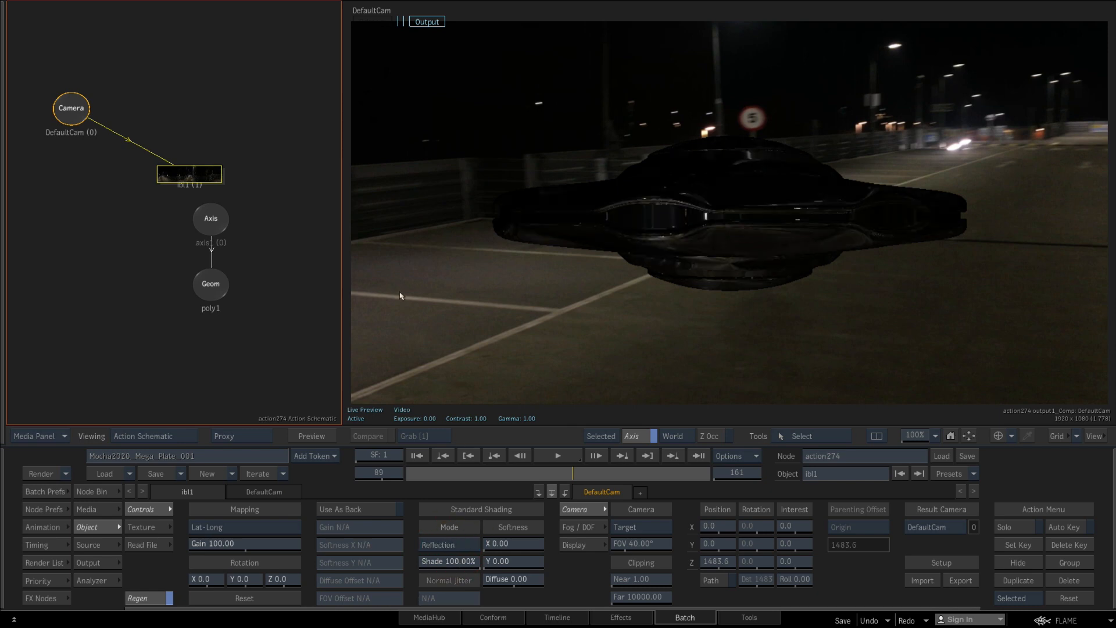
drag(212, 546, 1055, 433)
drag(758, 493, 750, 493)
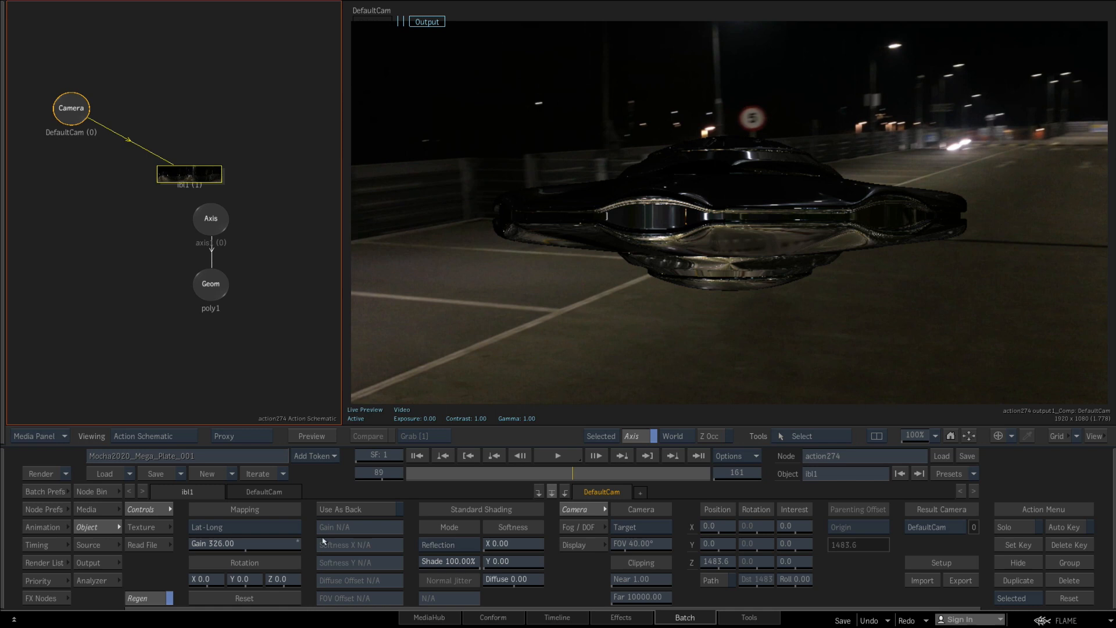
Set the IBL mapping to Angular and its Y rotation to 36, place it beneath the camera and scrub to frame 83.
click(276, 526)
click(285, 541)
click(279, 526)
click(251, 543)
drag(243, 581, 289, 584)
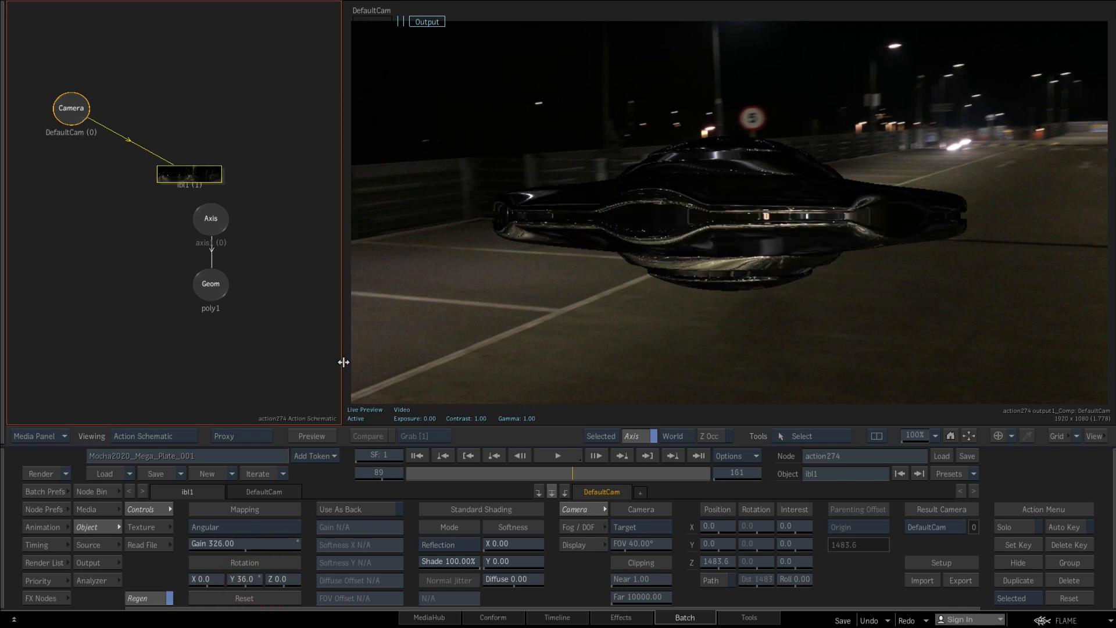
drag(205, 175, 88, 209)
mouse_move(563, 476)
mouse_down()
mouse_move(605, 473)
mouse_move(548, 475)
mouse_up()
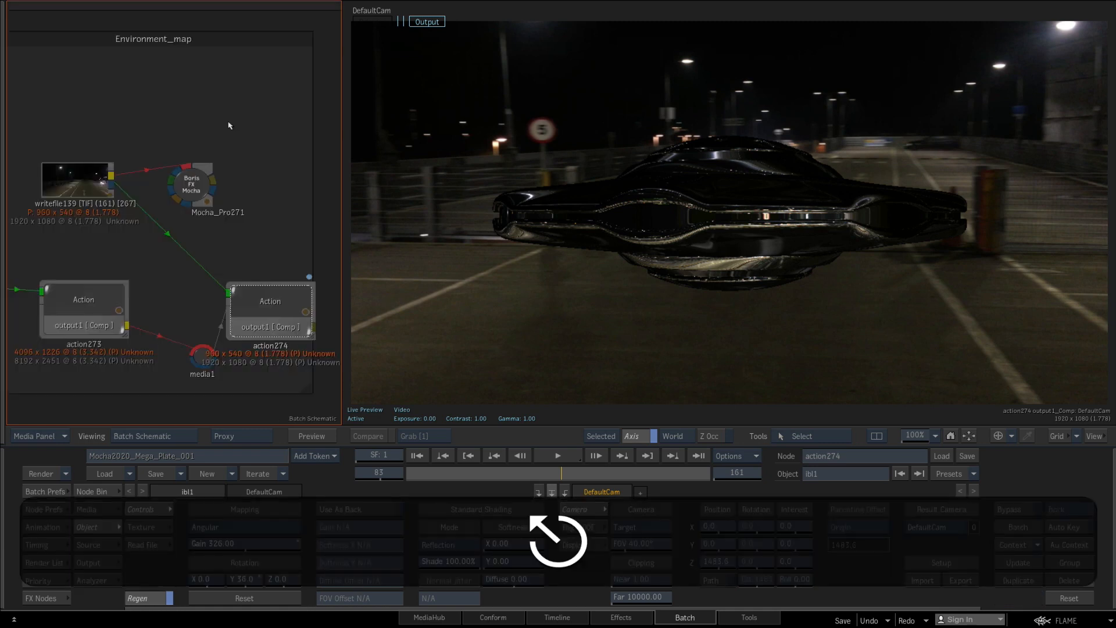
Reopen Mocha from Mocha_Pro271, select Layer 3, and align its surface to the full image at frame 81.
click(189, 182)
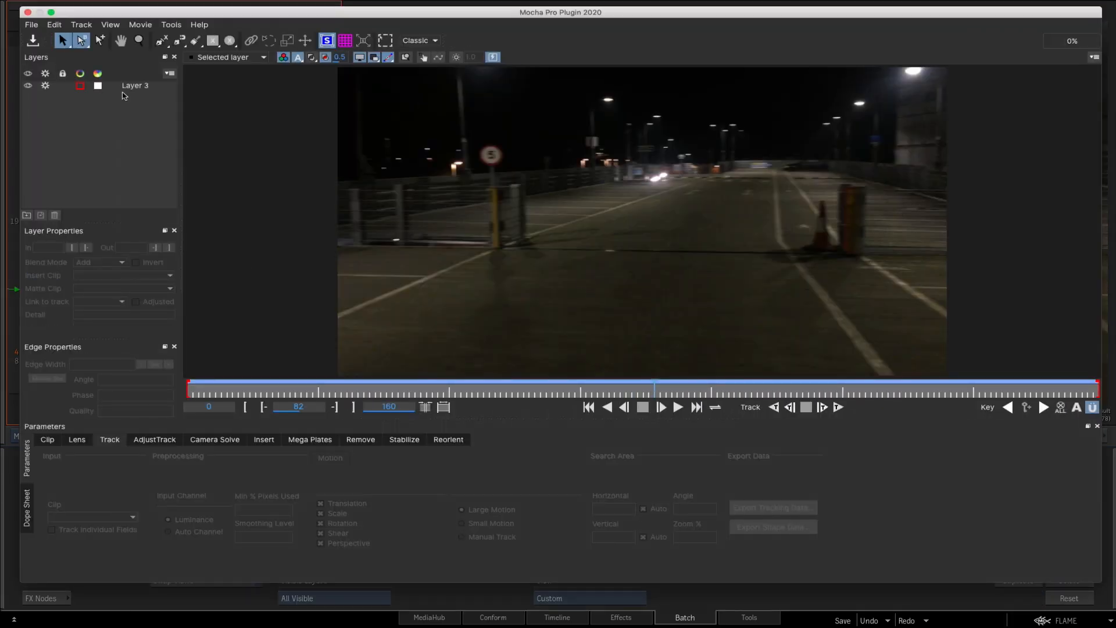
click(124, 87)
drag(302, 388, 764, 358)
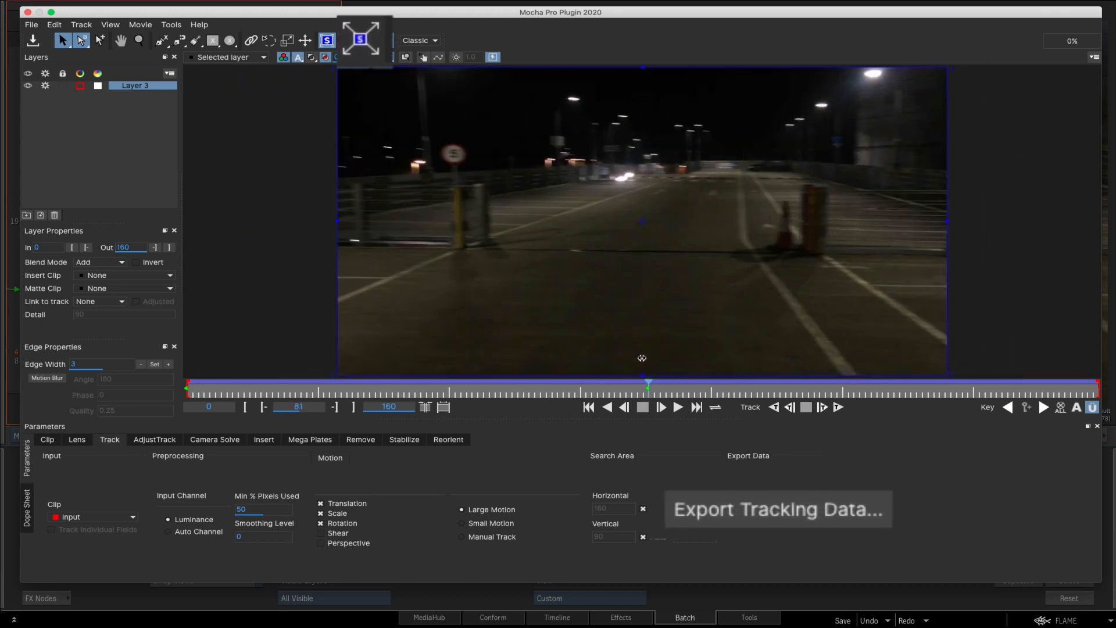
Export Layer 3's tracking data as Autodesk IFFFSE Point Tracker Data (Flame 2014) to the trk folder, overwriting all existing files, and close Mocha.
click(820, 508)
click(545, 278)
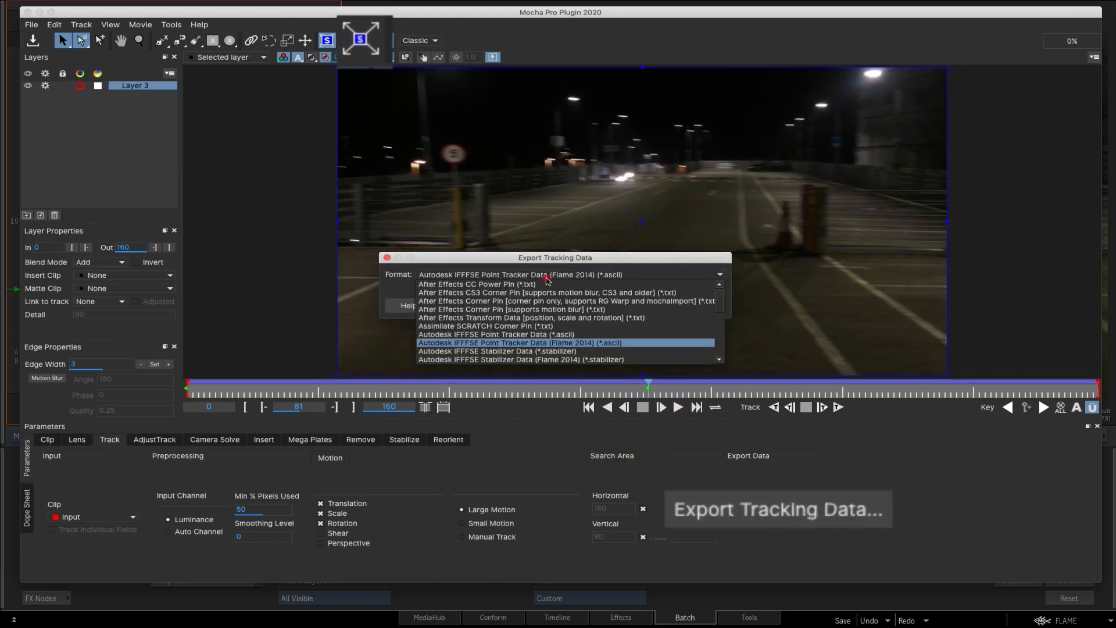
click(545, 341)
click(652, 307)
click(648, 305)
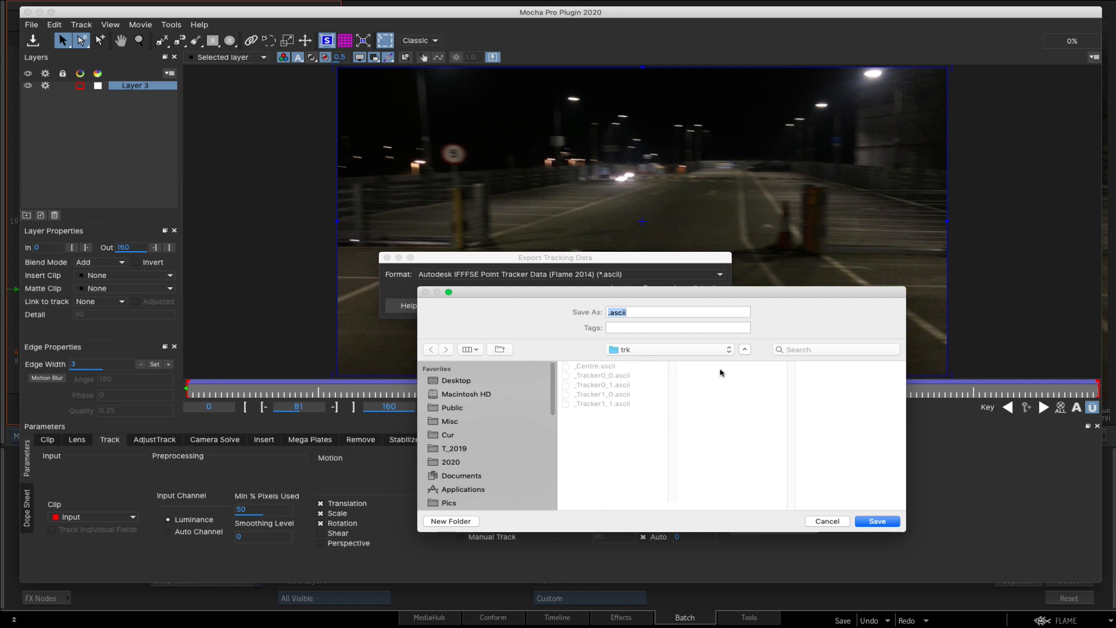
click(877, 521)
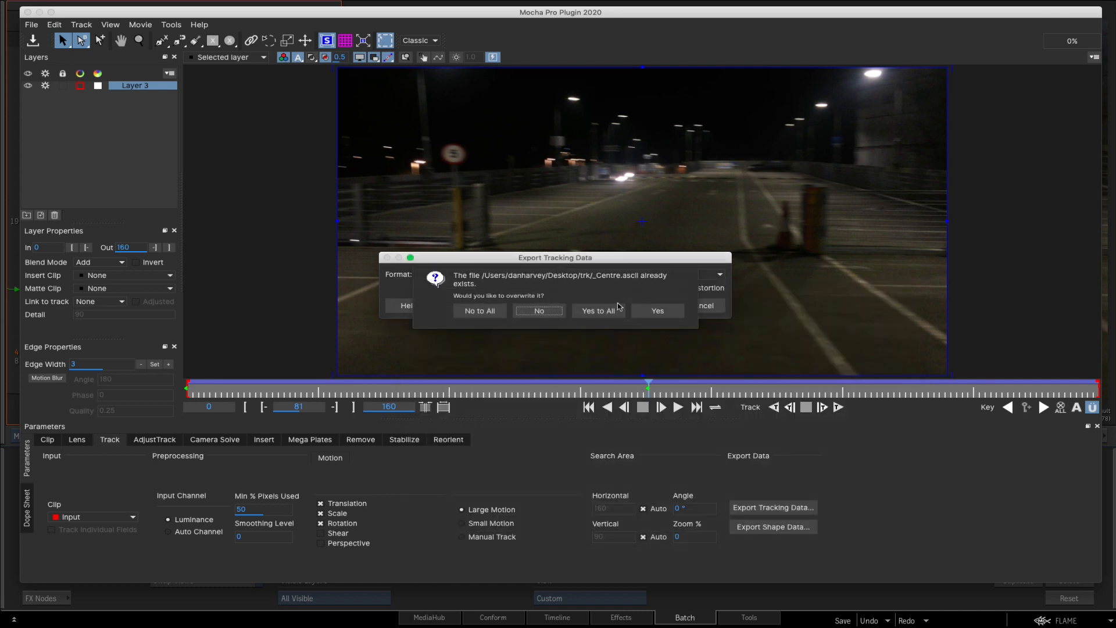
click(599, 310)
click(27, 11)
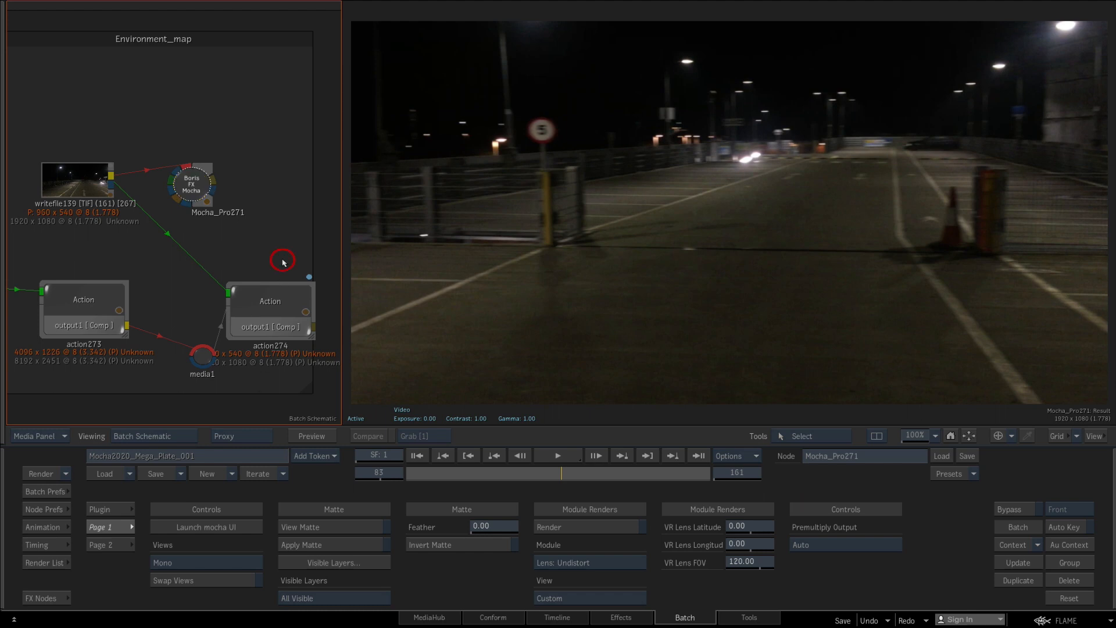
Open the action274 schematic and add a new parent Axis node above the saucer's existing axis.
click(317, 250)
double_click(277, 323)
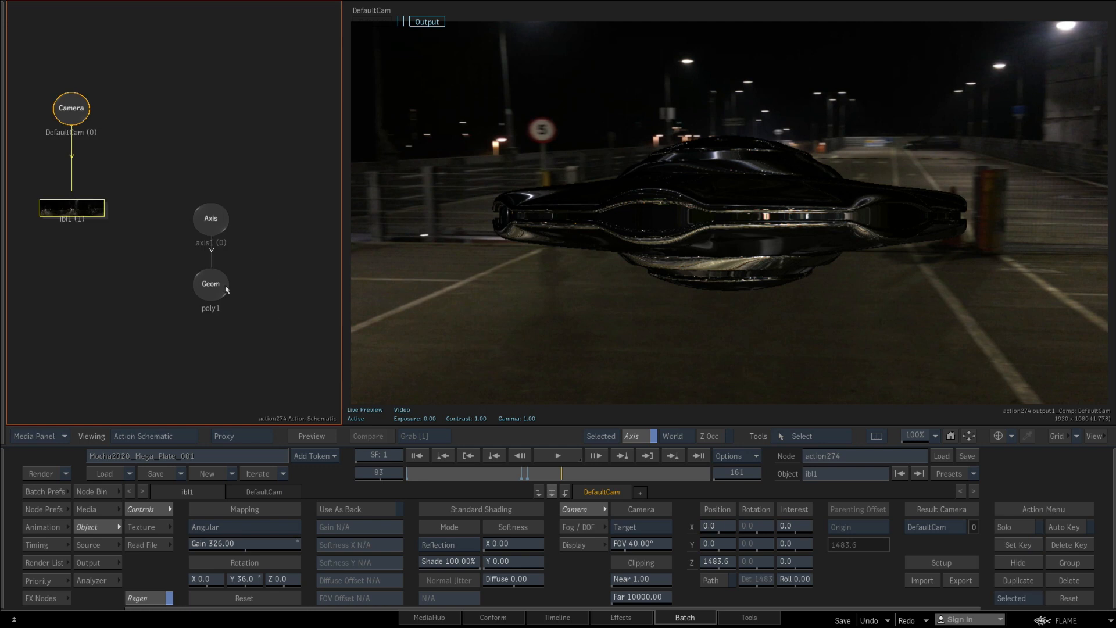
click(222, 222)
right_click(223, 223)
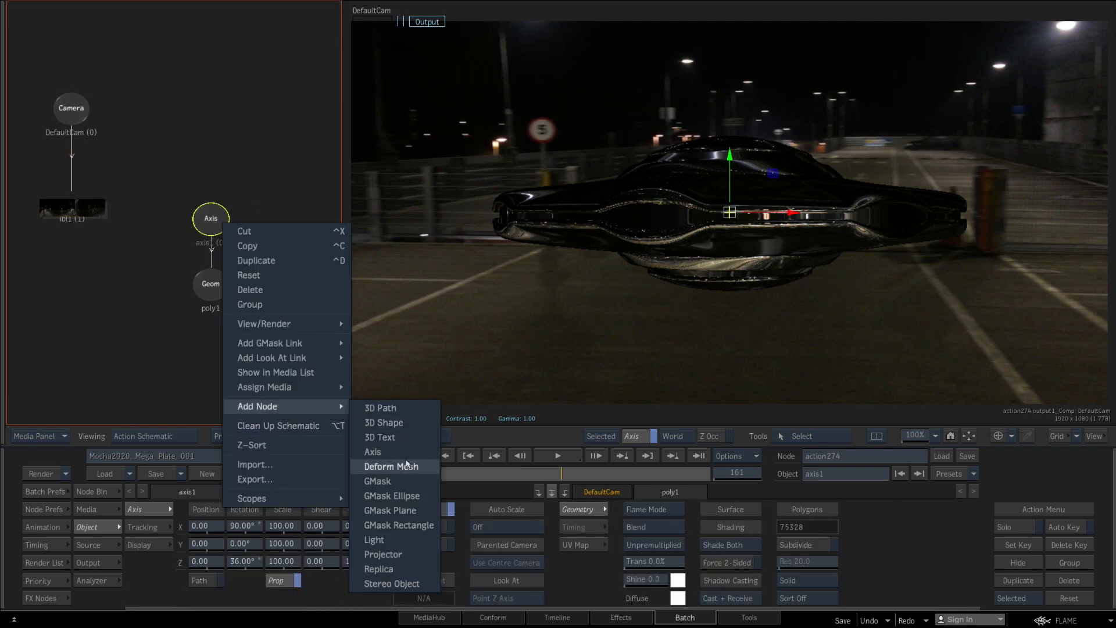
click(378, 466)
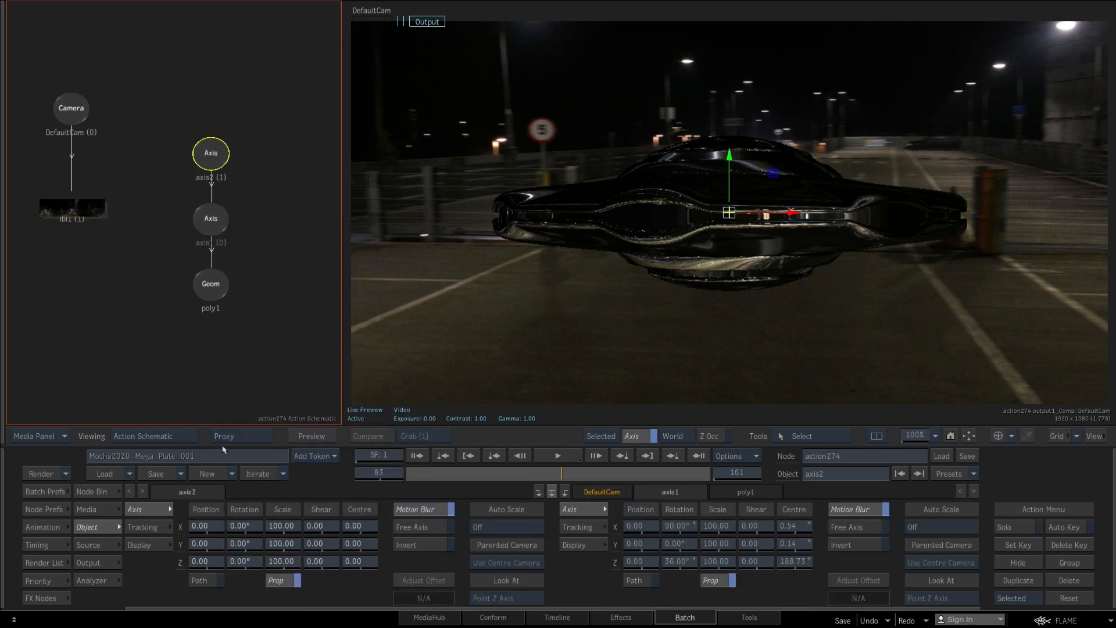
Open the stabilizer for the new parent axis and load the exported _Centre.ascii tracking data into Tracker 1.
click(144, 527)
click(364, 508)
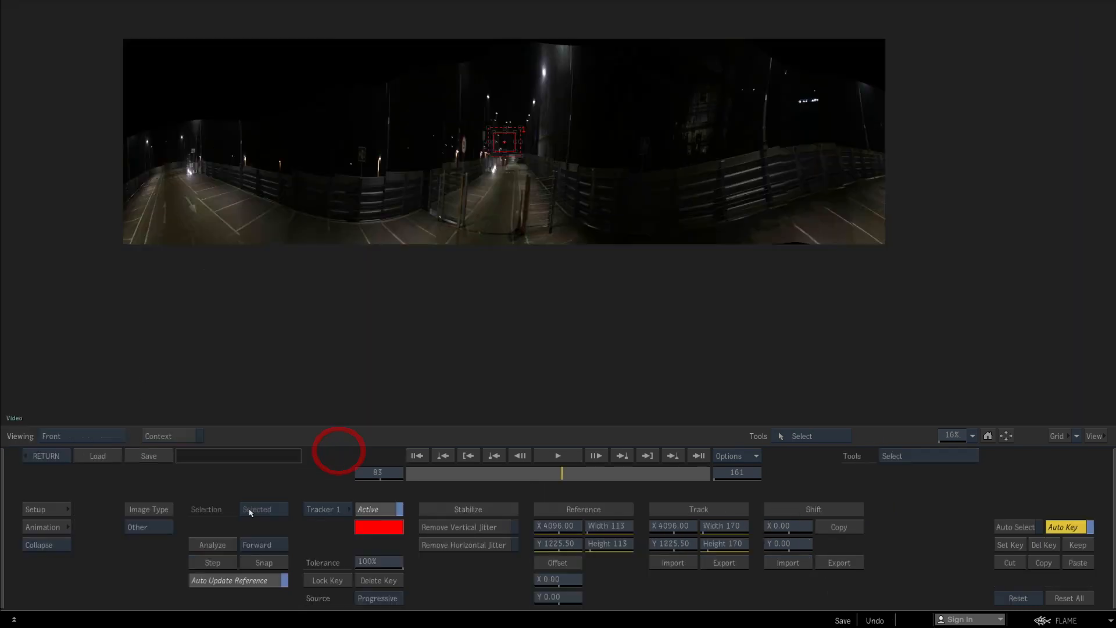
click(88, 455)
click(368, 75)
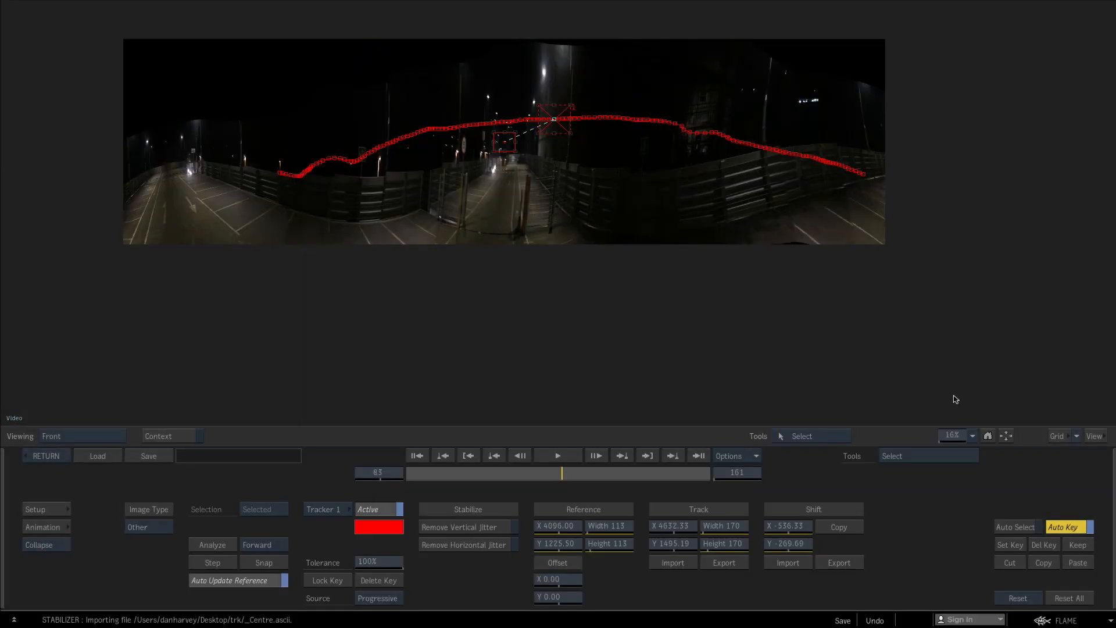
Move the axis2 node farther above the saucer's axis in the schematic and scrub to frame 75 to check the tracked motion.
drag(465, 475, 696, 473)
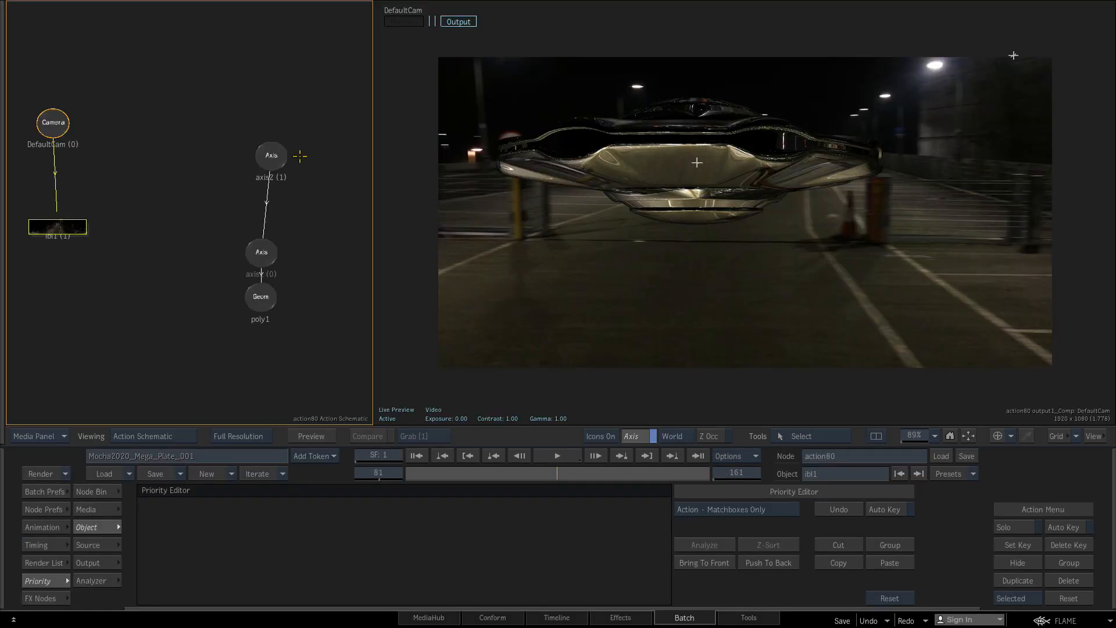
drag(280, 157, 250, 97)
drag(556, 474, 546, 477)
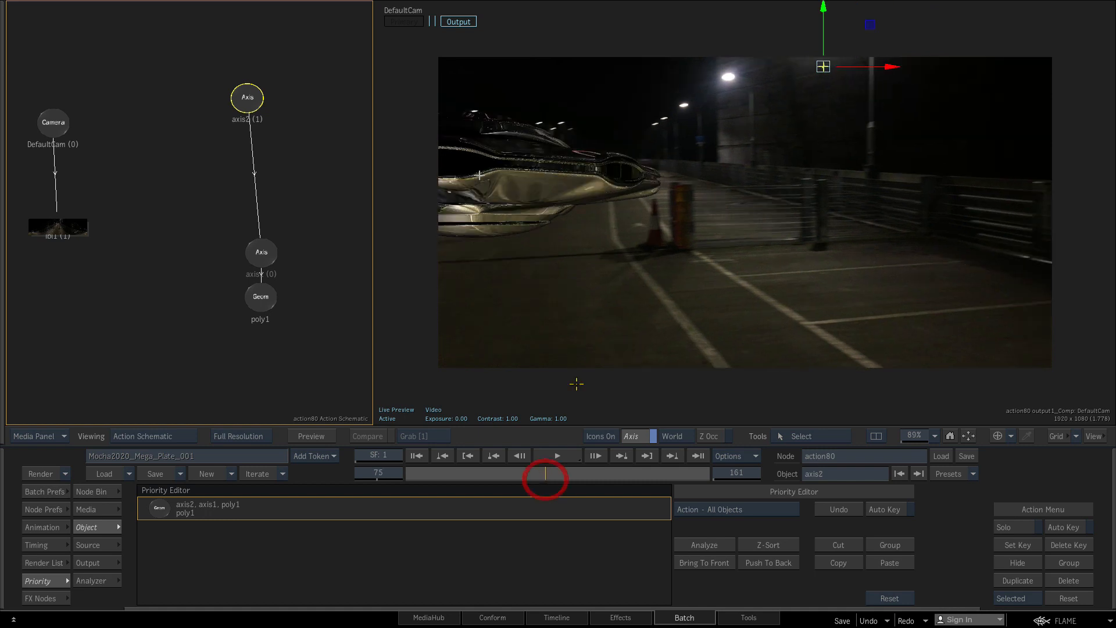
Enable the Action's motion blur with 9 samples and a 0.20 shutter, and play the shot from frame 50.
click(49, 509)
click(768, 528)
click(772, 544)
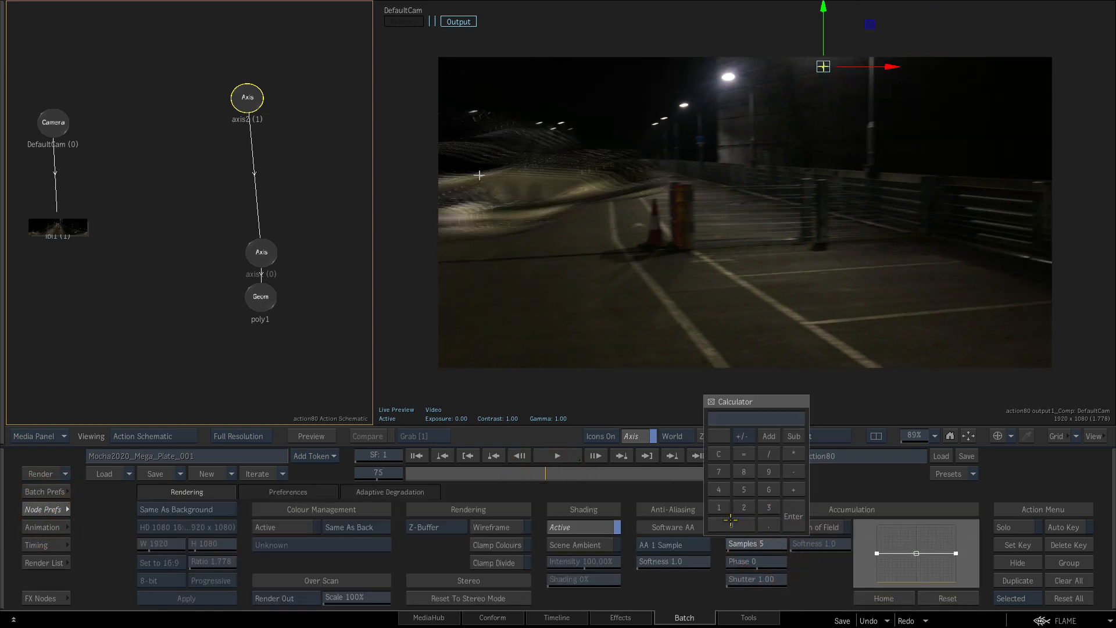
key(Return)
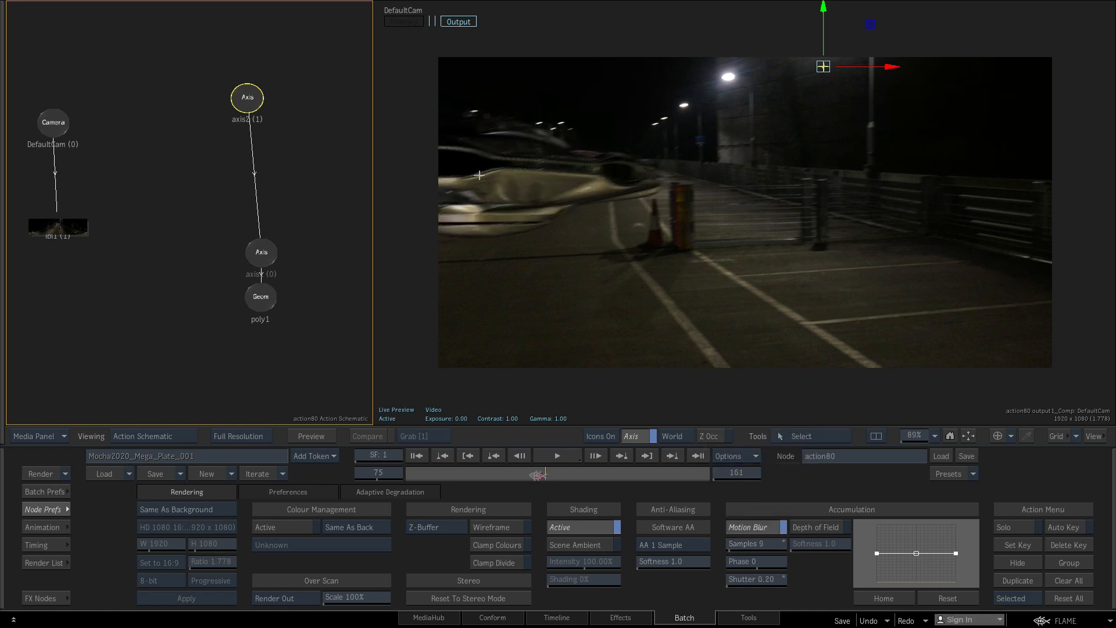
drag(529, 473, 513, 476)
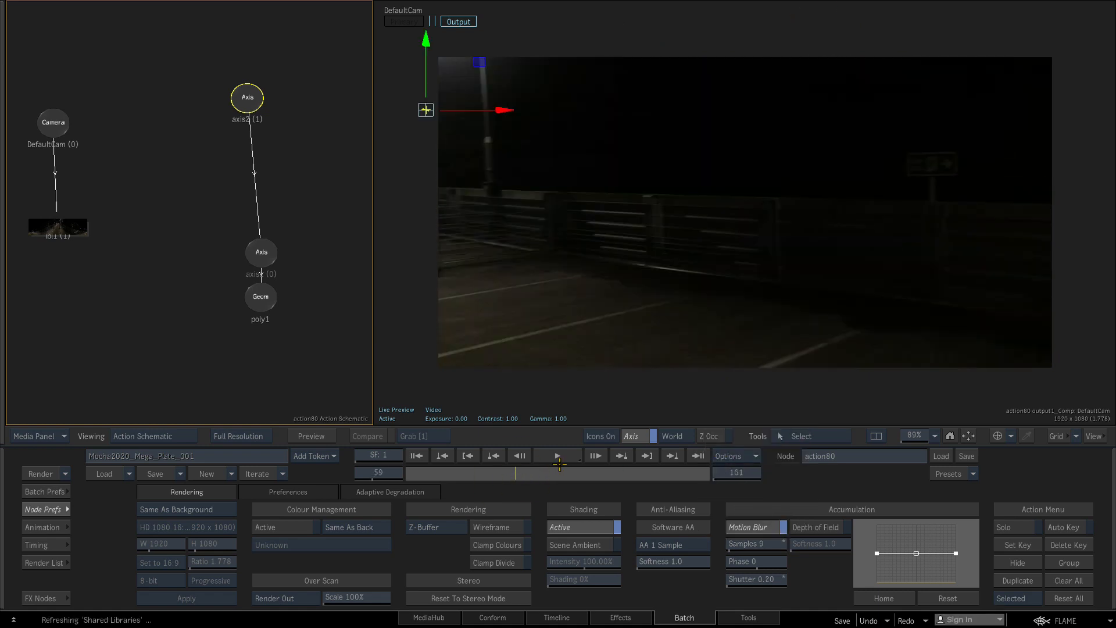
click(557, 457)
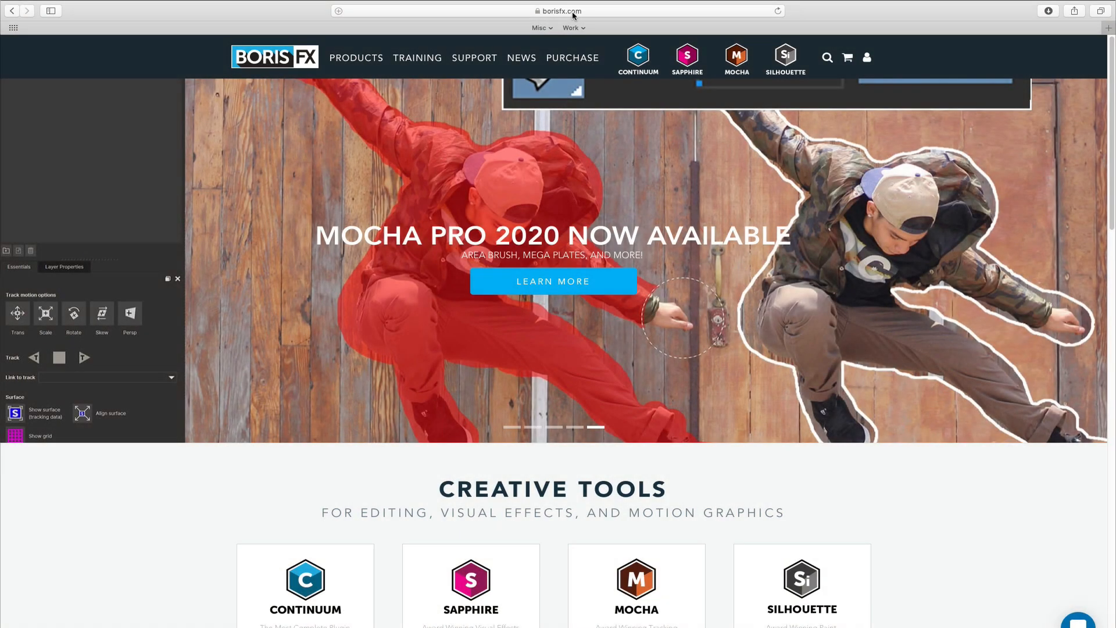
In the browser on borisfx.com, show the Mocha TV training videos and search them for "mega plate".
mouse_move(418, 59)
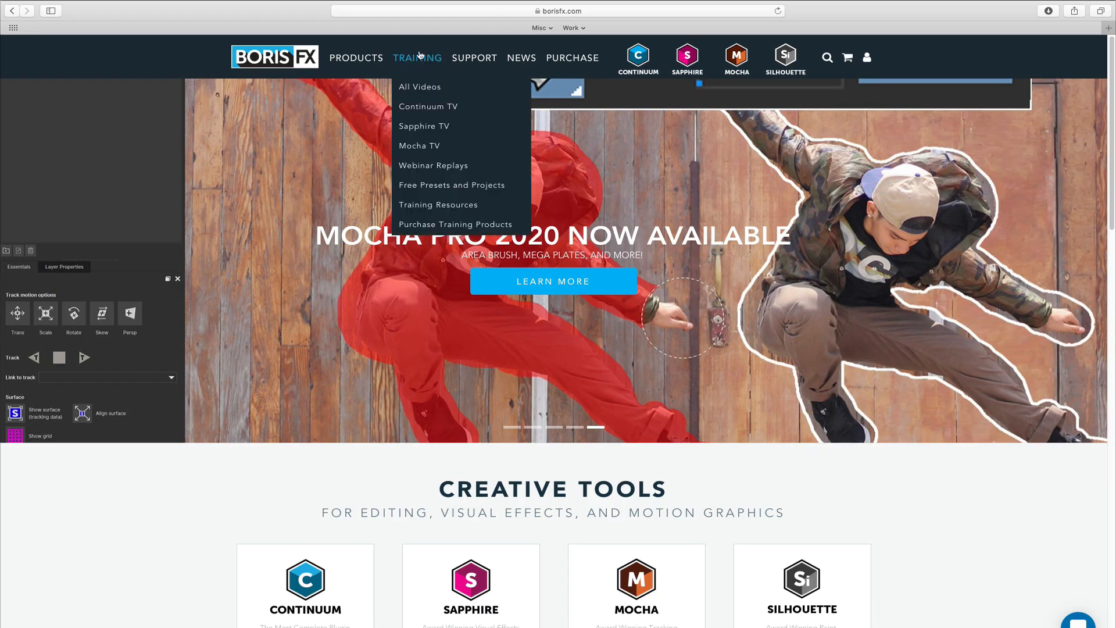
click(424, 147)
click(326, 106)
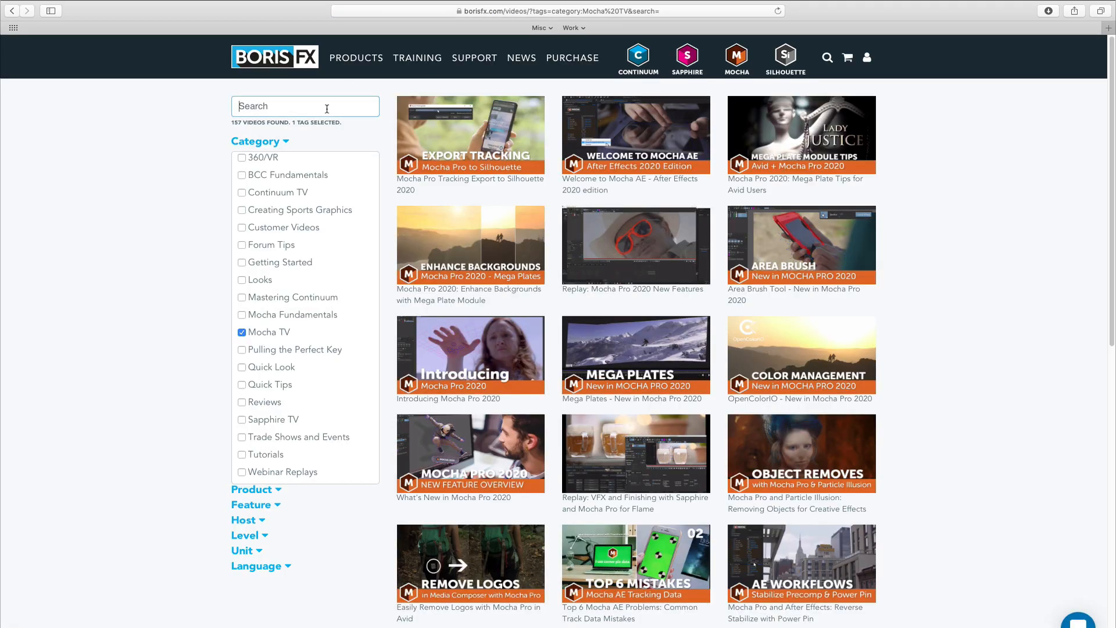
text(mega plate)
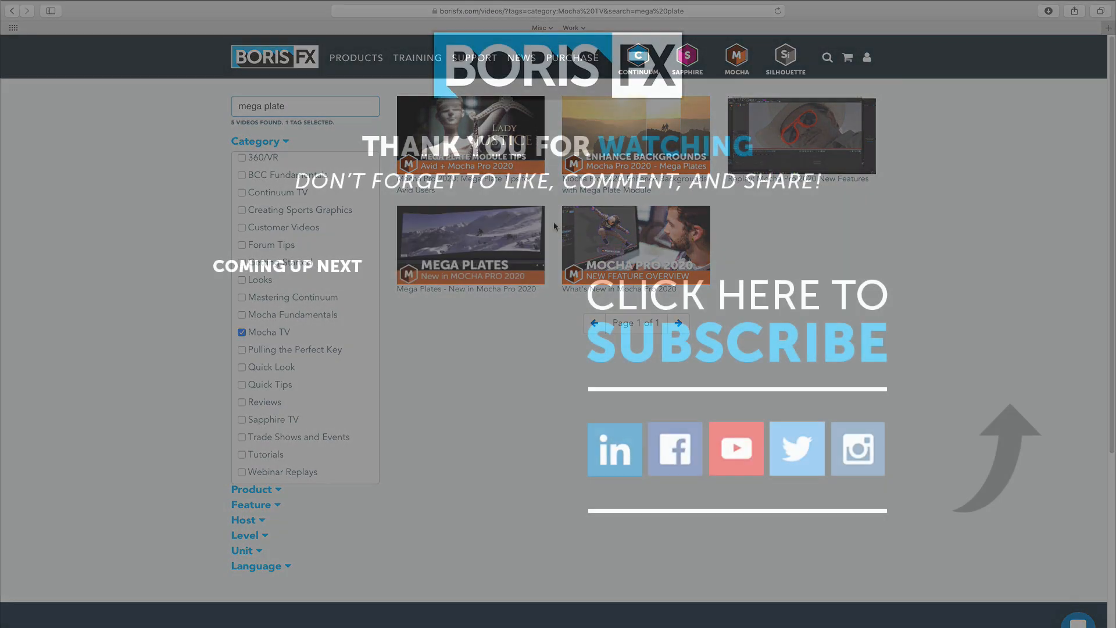